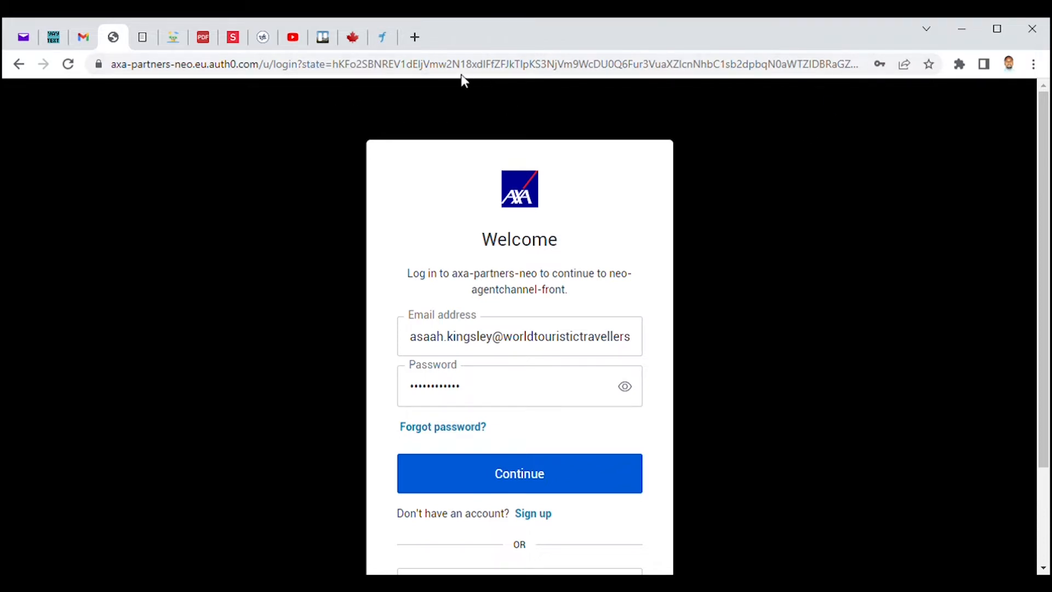
Open a new blank tab in Chrome next to the AXA partner login page.
{"action": "left_click", "coordinate": [415, 37]}
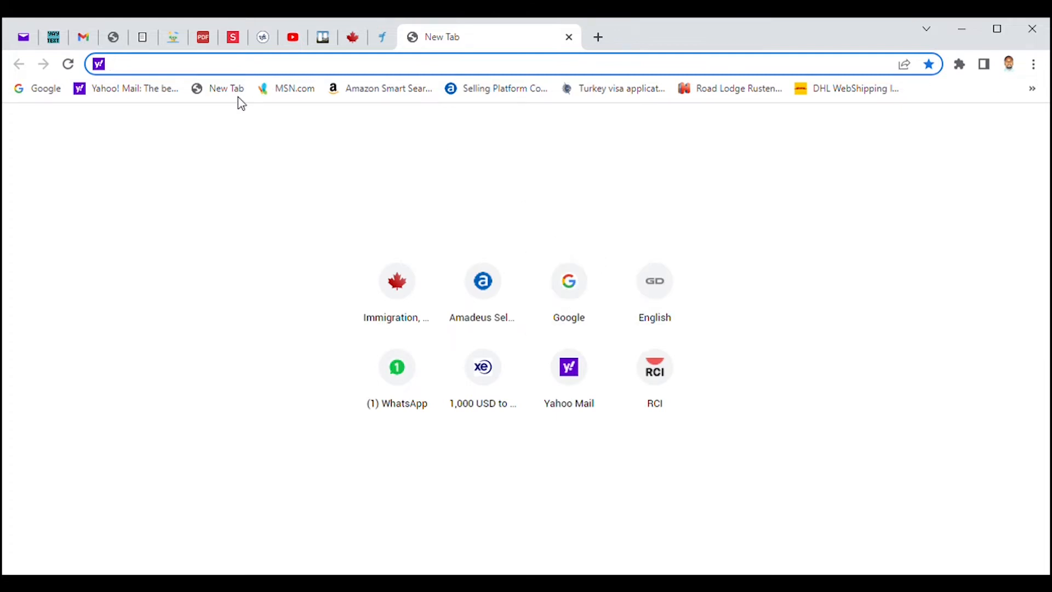
Go to the cic.gc.ca site and continue in English.
{"action": "type", "text": "cic"}
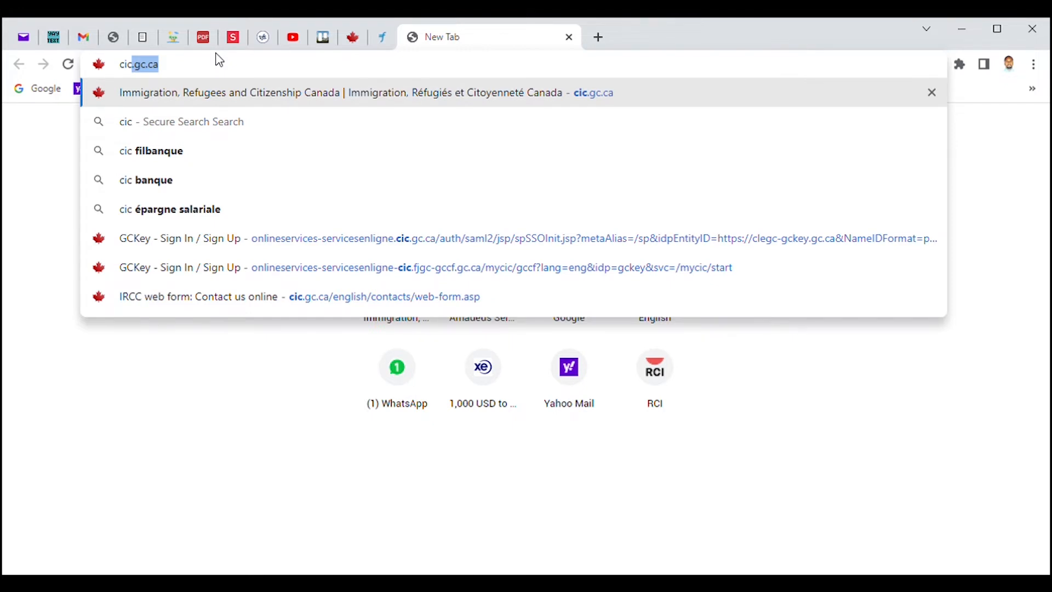
{"action": "key", "text": "Return"}
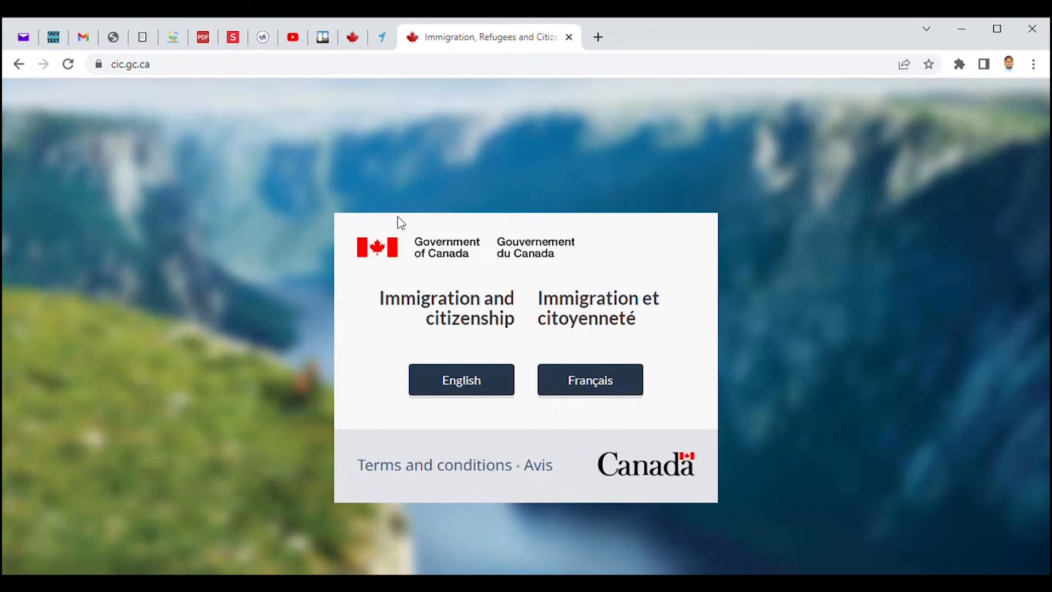
{"action": "left_click", "coordinate": [462, 386]}
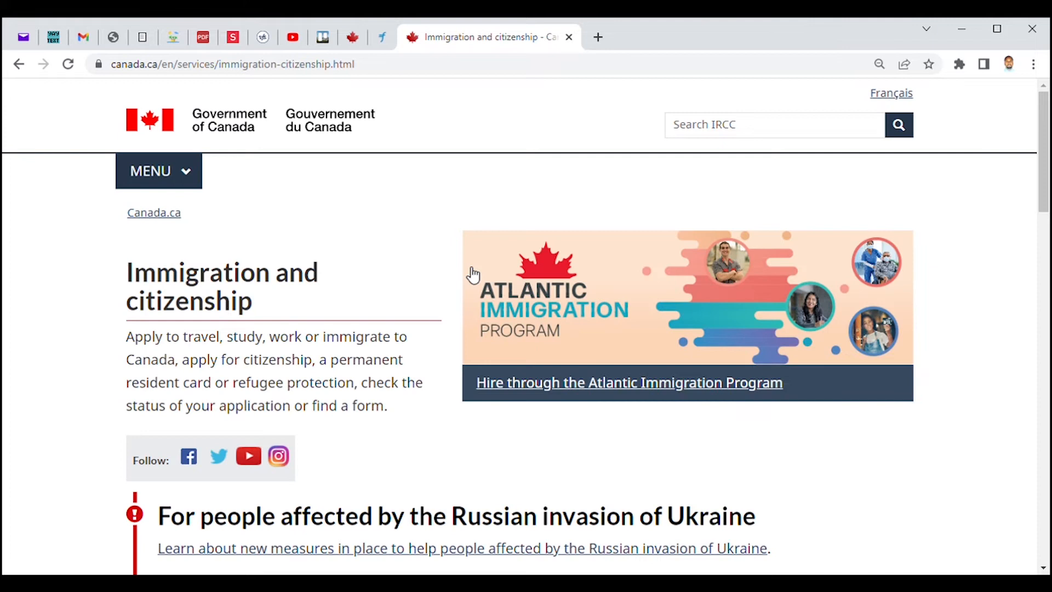
Navigate via My application to the IRCC secure account sign-in page and its Register option.
{"action": "left_click_drag", "start_coordinate": [1044, 154], "coordinate": [1024, 274]}
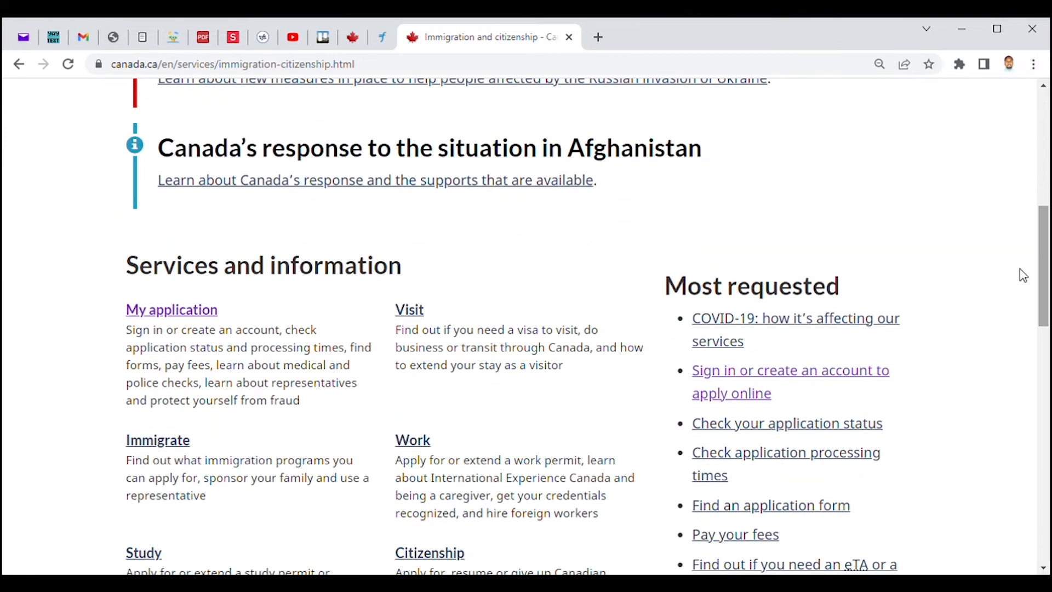
{"action": "left_click", "coordinate": [193, 313]}
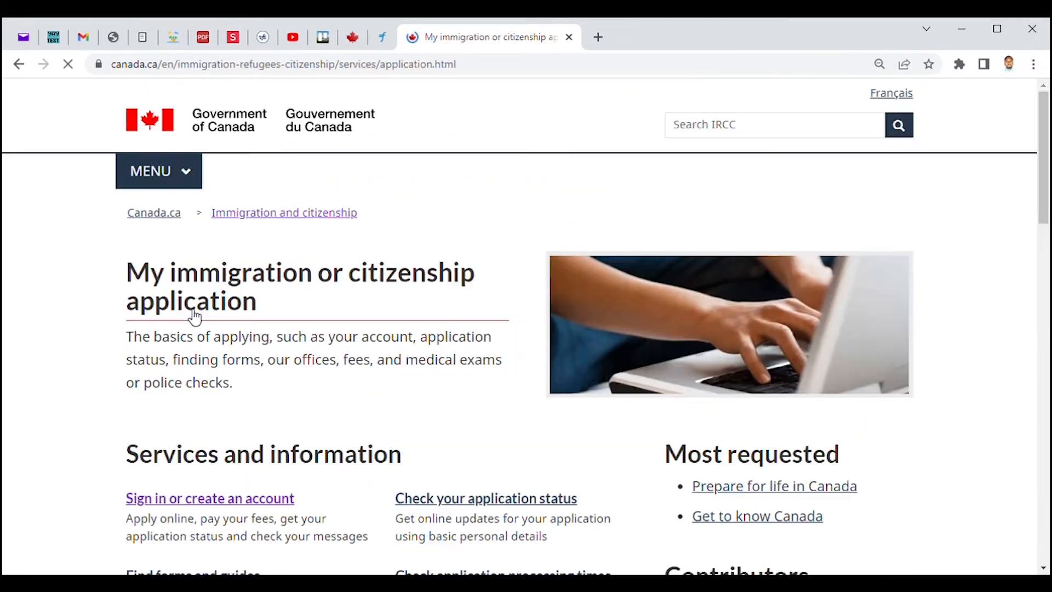
{"action": "left_click_drag", "start_coordinate": [1048, 165], "coordinate": [1047, 226]}
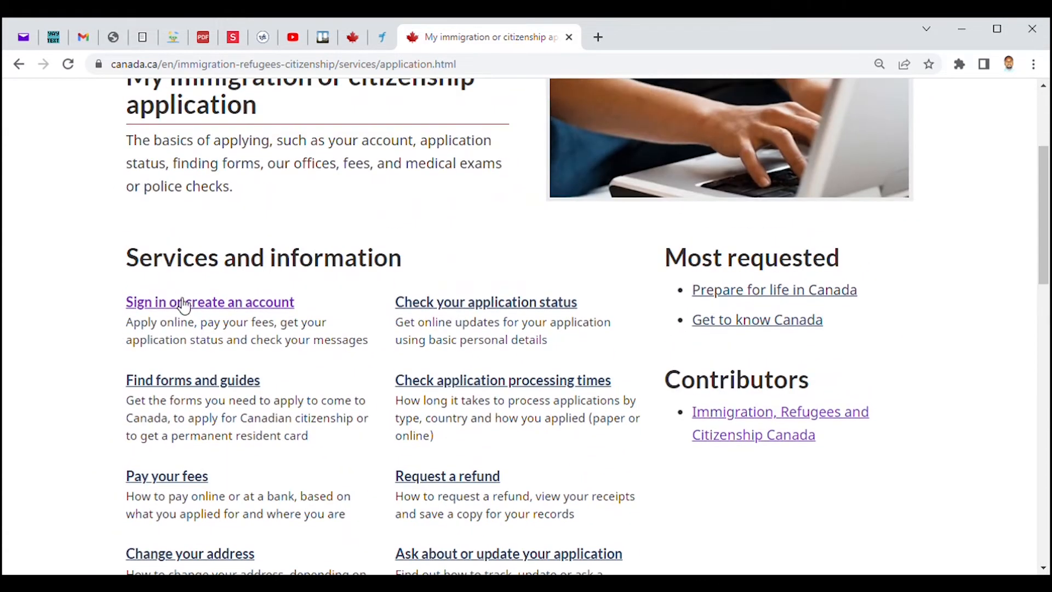
{"action": "left_click", "coordinate": [209, 303]}
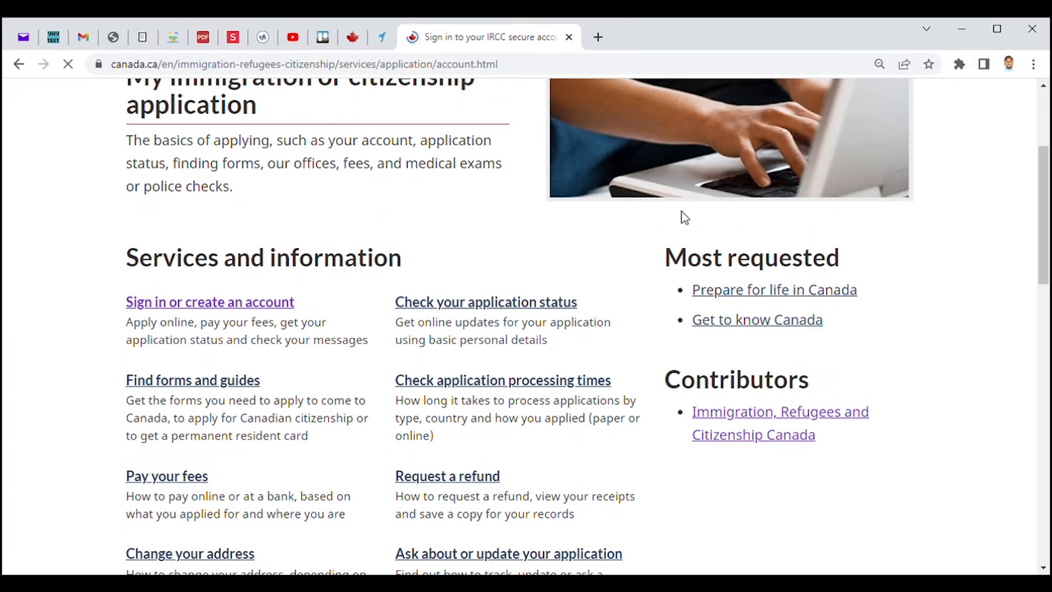
{"action": "left_click_drag", "start_coordinate": [1047, 195], "coordinate": [1048, 342]}
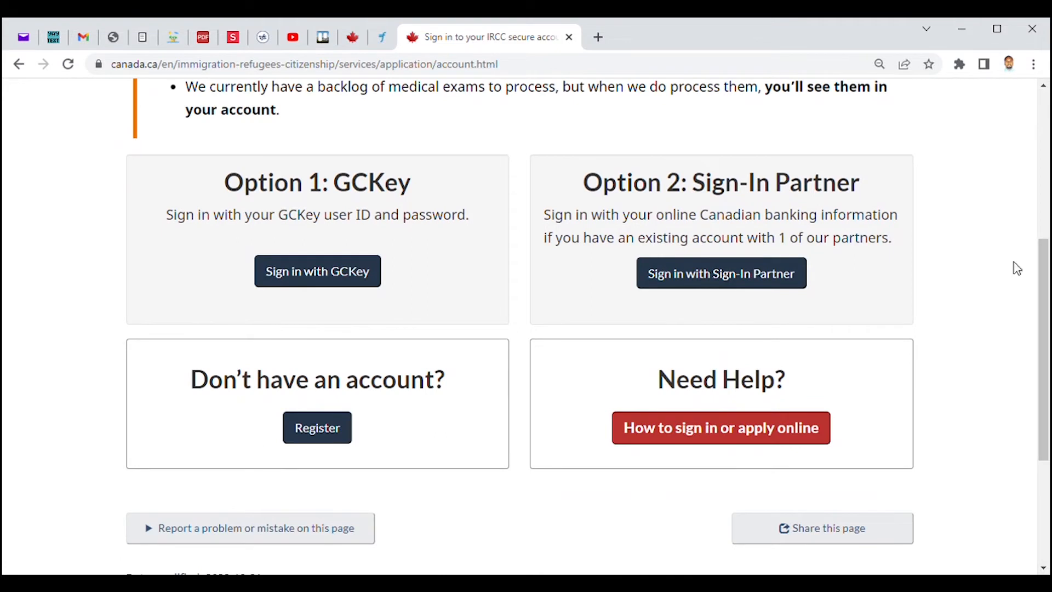
{"action": "left_click", "coordinate": [323, 430]}
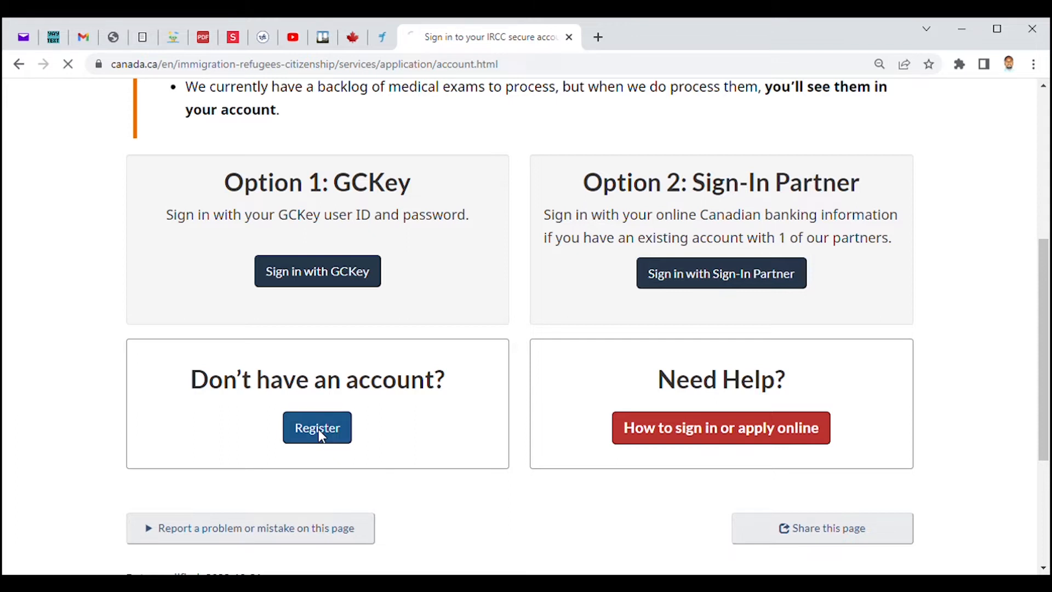
Choose to register with GCKey and start creating a new GCKey account.
{"action": "scroll", "coordinate": [355, 353], "scroll_direction": "down", "scroll_amount": 12}
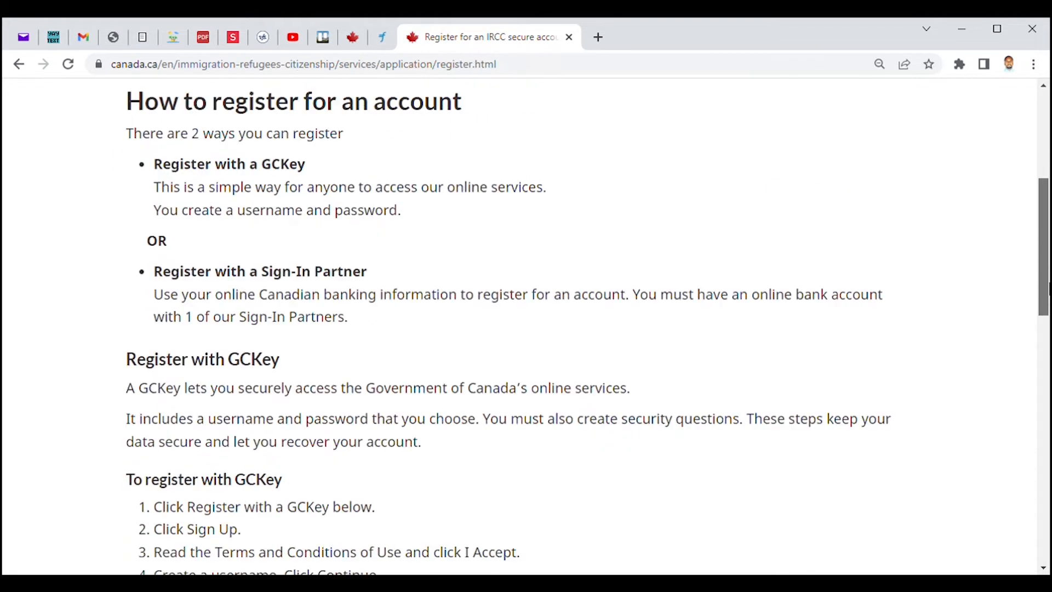
{"action": "left_click", "coordinate": [180, 322]}
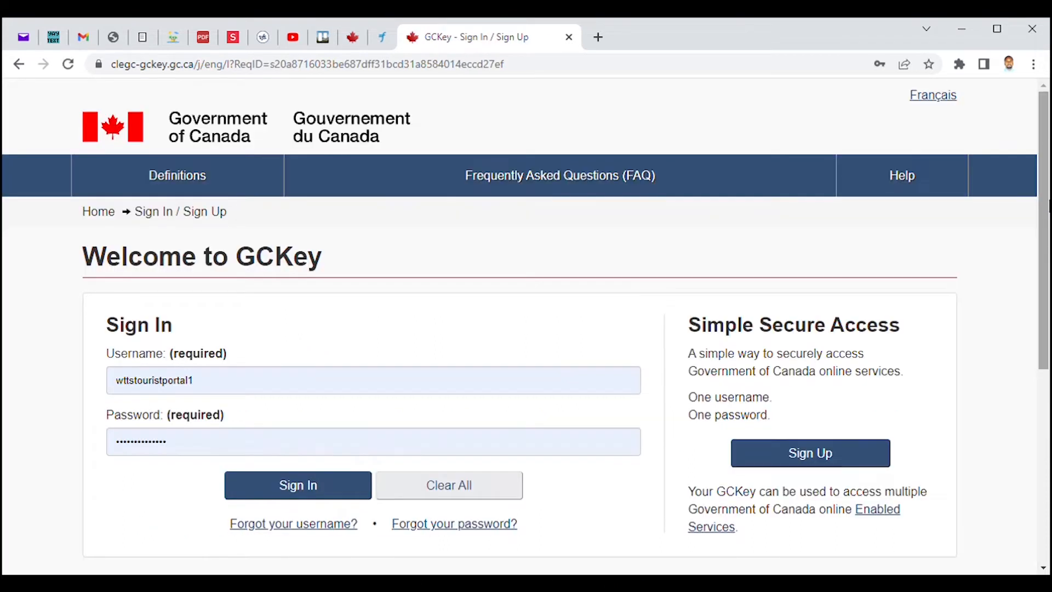
{"action": "scroll", "coordinate": [681, 372], "scroll_direction": "down", "scroll_amount": 2}
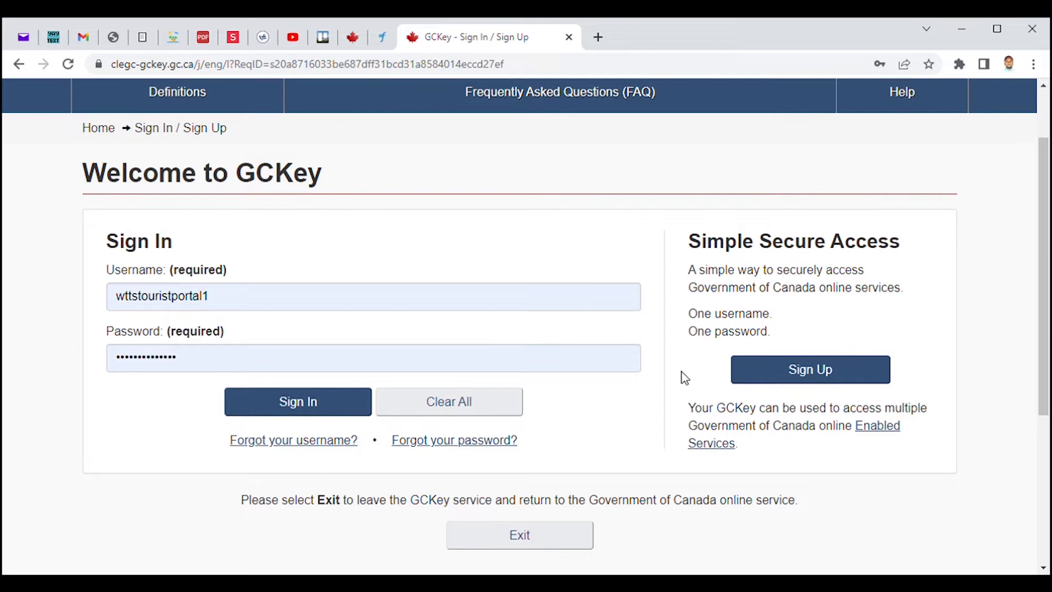
{"action": "left_click", "coordinate": [830, 376]}
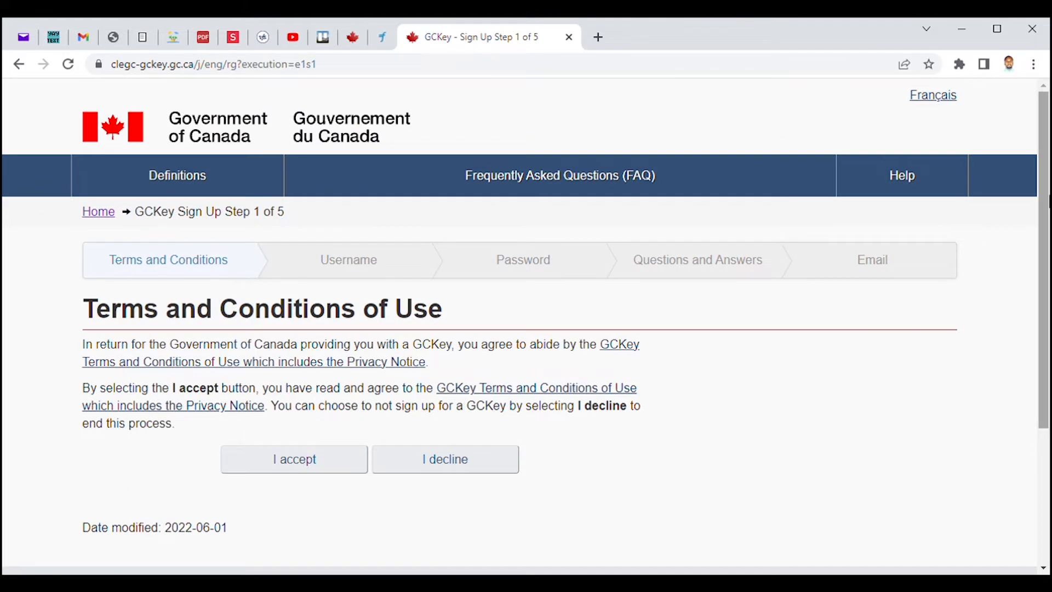
Accept the GCKey Terms and Conditions of Use to reach the username step.
{"action": "left_click_drag", "start_coordinate": [1048, 199], "coordinate": [1016, 306]}
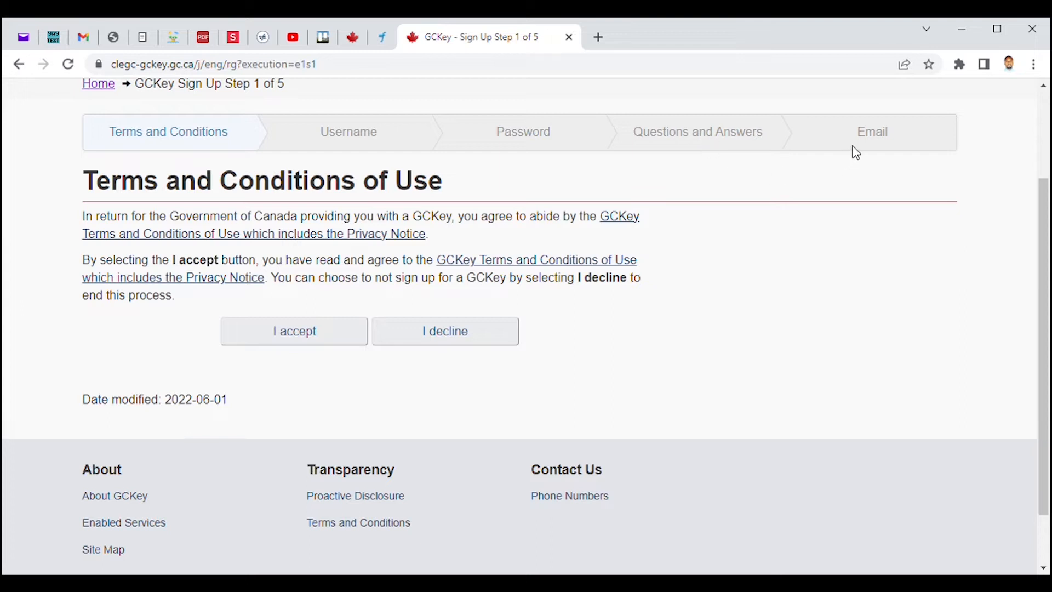
{"action": "left_click", "coordinate": [297, 339]}
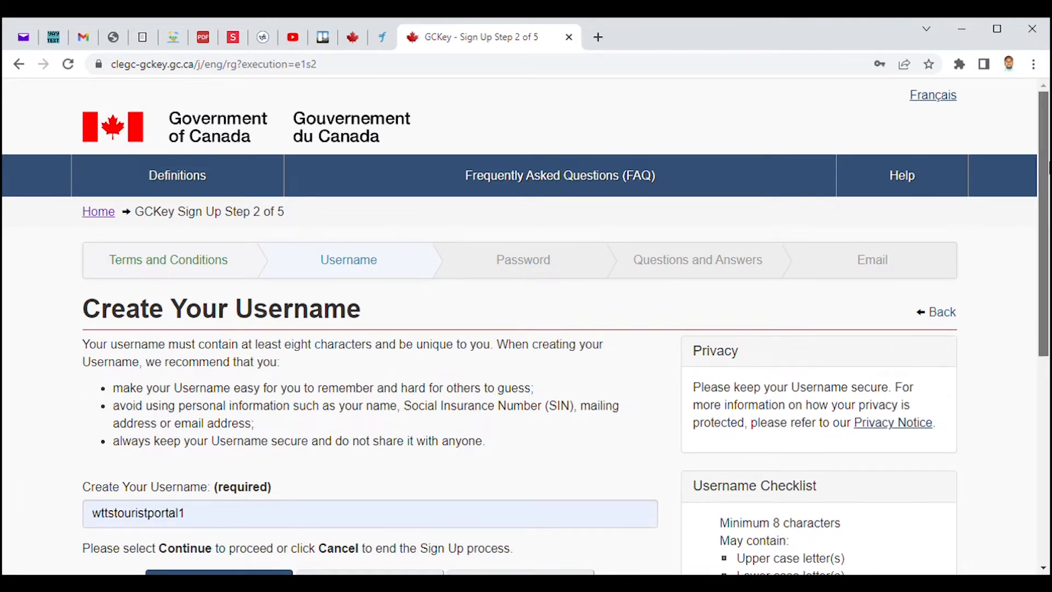
Replace the autofilled username with a new one starting with a capital P, then continue.
{"action": "scroll", "coordinate": [526, 327], "scroll_direction": "down", "scroll_amount": 5}
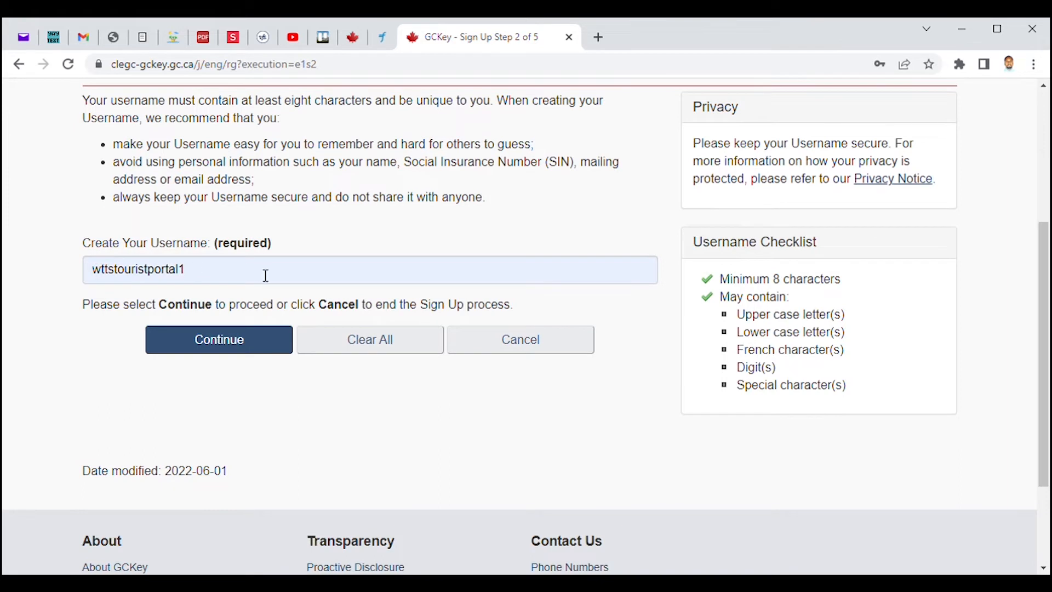
{"action": "left_click", "coordinate": [227, 272]}
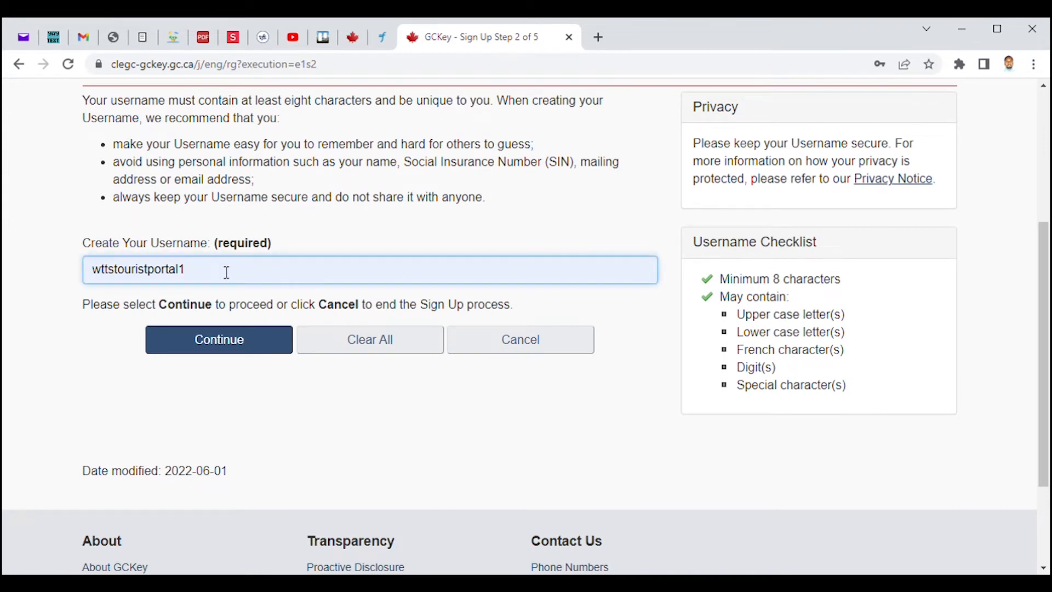
{"action": "key", "text": "BackSpace"}
{"action": "key", "text": "BackSpace"}
{"action": "key", "text": "BackSpace"}
{"action": "key", "text": "BackSpace"}
{"action": "key", "text": "BackSpace"}
{"action": "key", "text": "BackSpace"}
{"action": "key", "text": "BackSpace"}
{"action": "key", "text": "BackSpace"}
{"action": "key", "text": "BackSpace"}
{"action": "key", "text": "BackSpace"}
{"action": "key", "text": "BackSpace"}
{"action": "key", "text": "BackSpace"}
{"action": "key", "text": "BackSpace"}
{"action": "key", "text": "BackSpace"}
{"action": "key", "text": "BackSpace"}
{"action": "key", "text": "BackSpace"}
{"action": "key", "text": "BackSpace"}
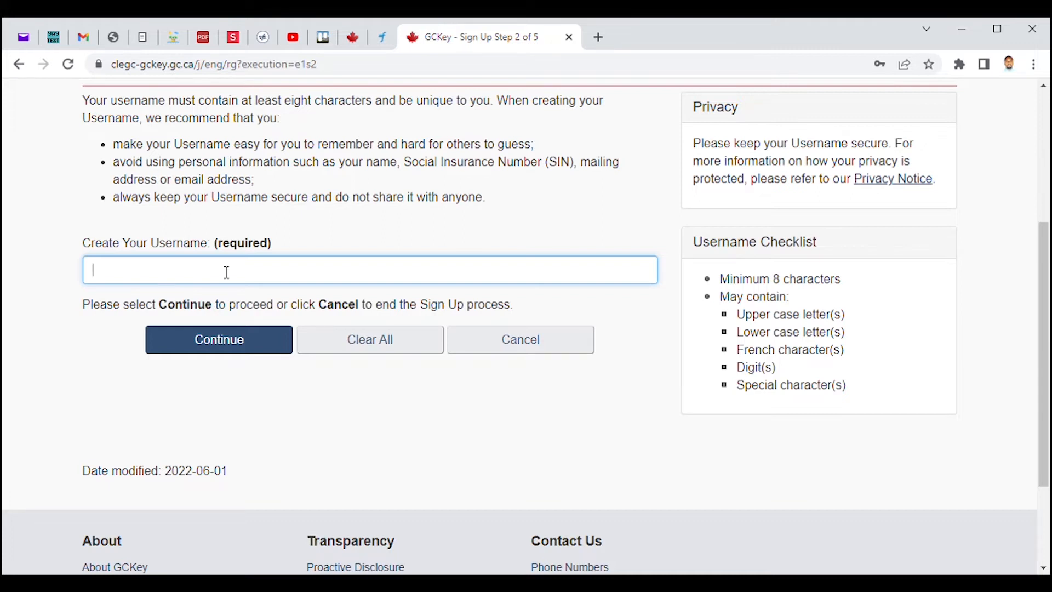
{"action": "type", "text": "practicalss2"}
{"action": "key", "text": "BackSpace"}
{"action": "type", "text": "P"}
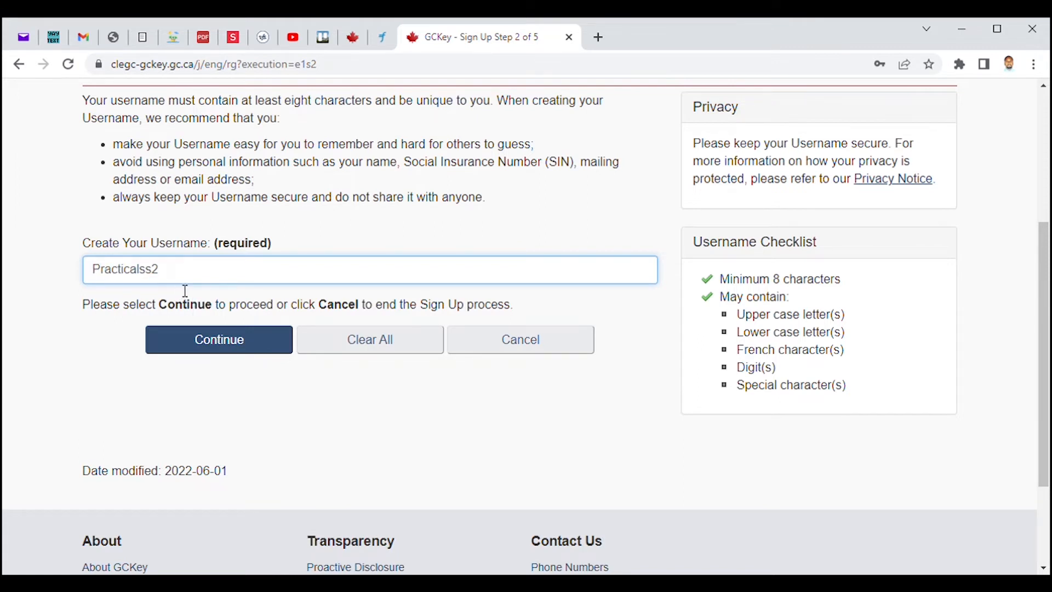
{"action": "left_click", "coordinate": [233, 348]}
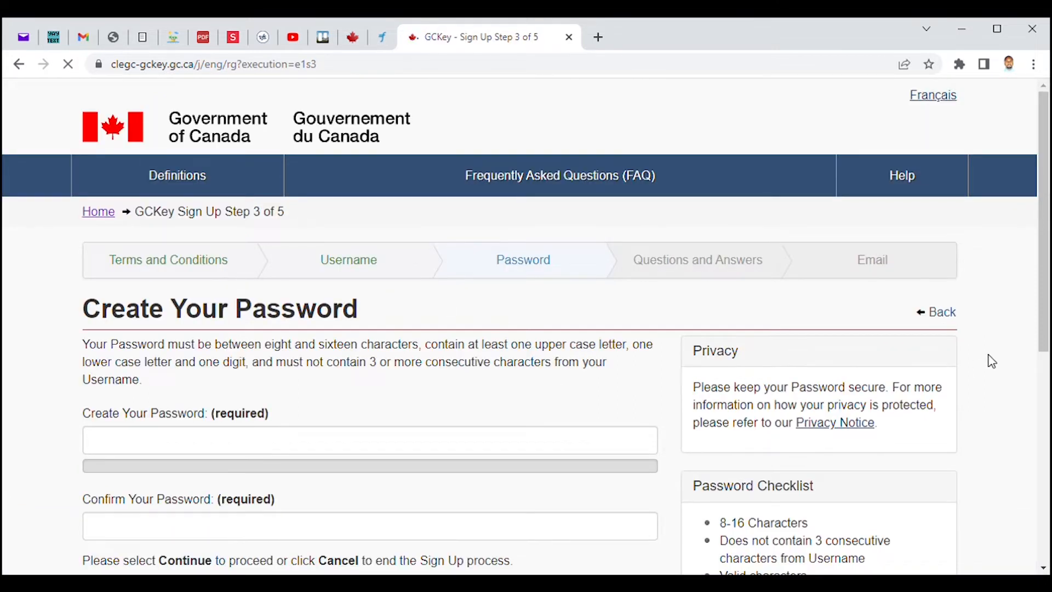
Enter and confirm the new account password, then continue to recovery questions.
{"action": "scroll", "coordinate": [1047, 256], "scroll_direction": "down", "scroll_amount": 3}
{"action": "left_click", "coordinate": [97, 282]}
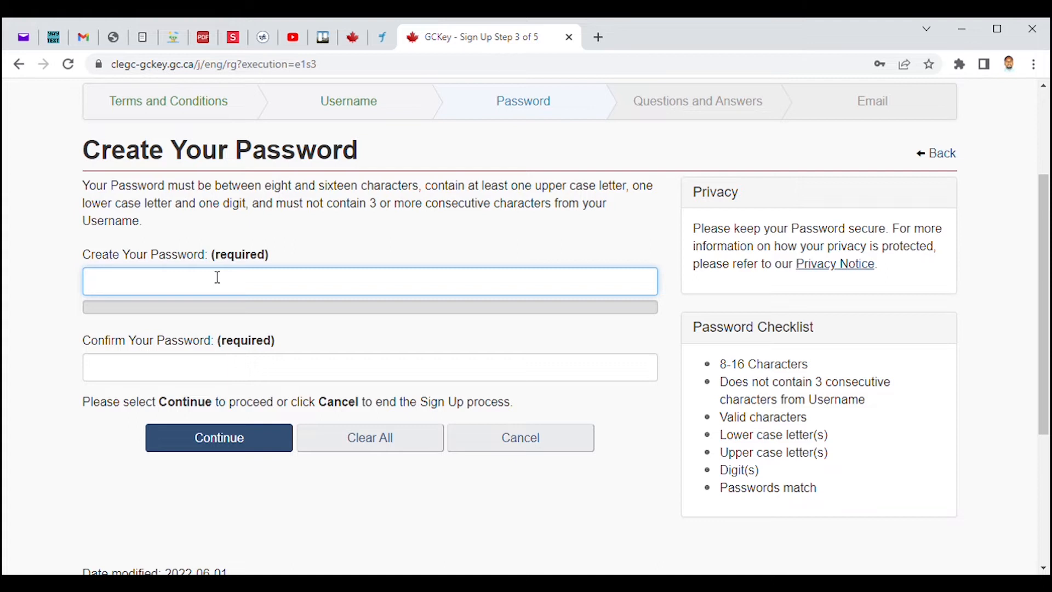
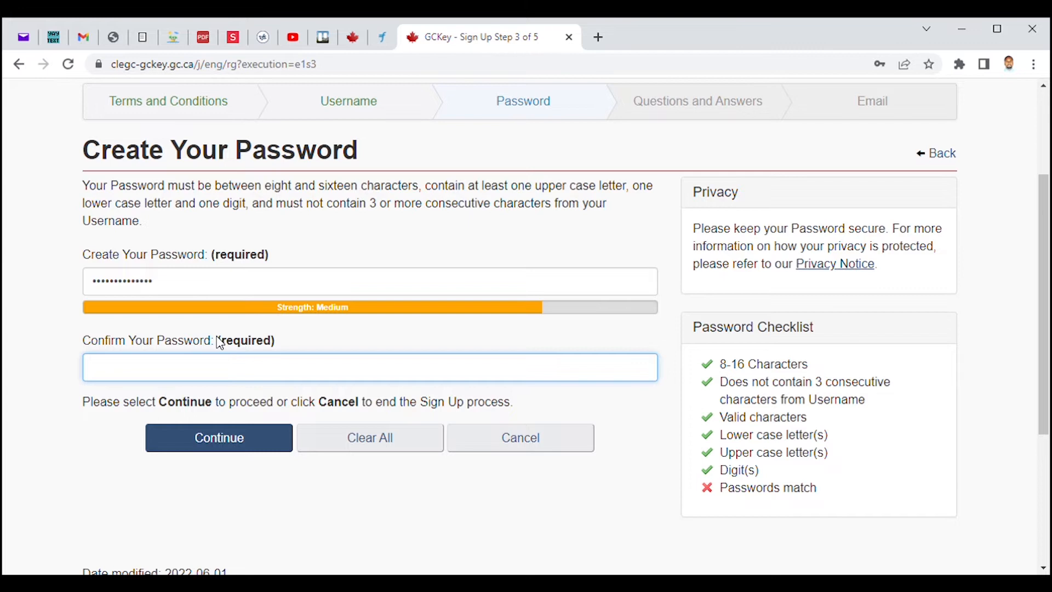
{"action": "left_click", "coordinate": [221, 436]}
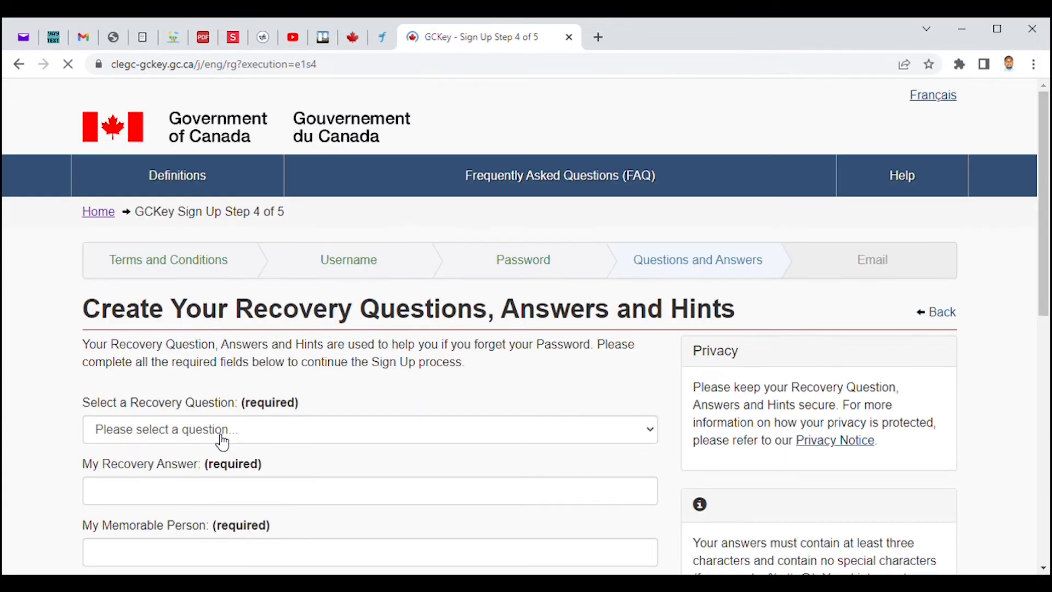
Select 'What was my first pet's name?' and enter the recovery answer.
{"action": "scroll", "coordinate": [1048, 201], "scroll_direction": "down", "scroll_amount": 2}
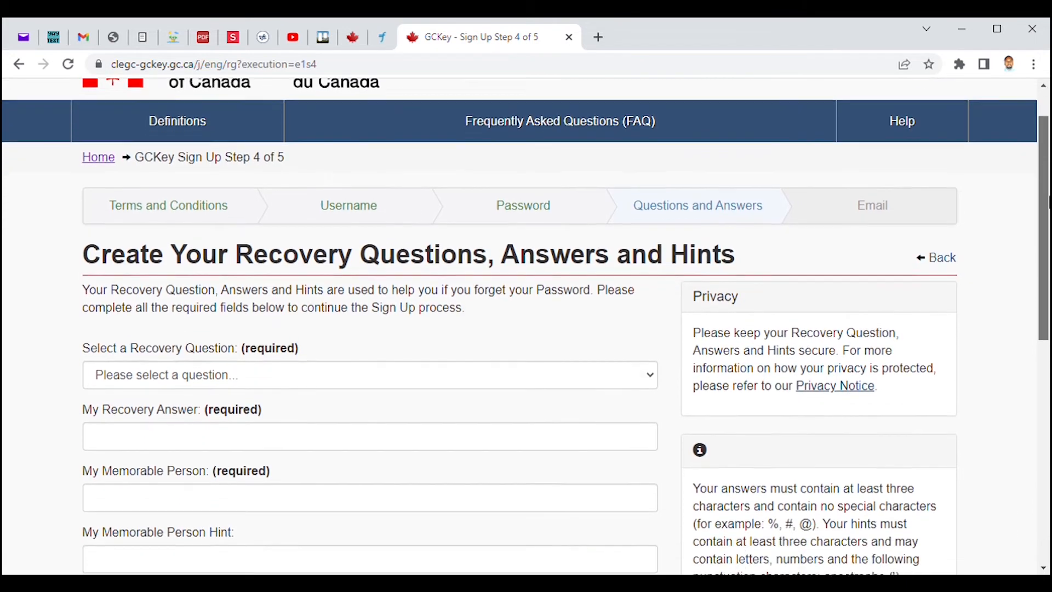
{"action": "scroll", "coordinate": [1048, 201], "scroll_direction": "down", "scroll_amount": 1}
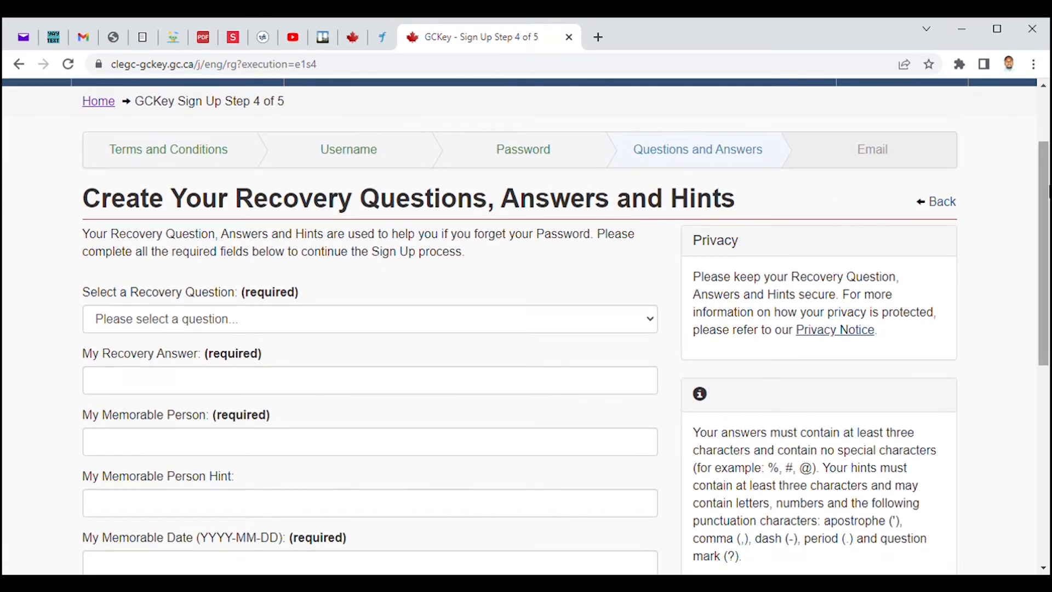
{"action": "scroll", "coordinate": [1048, 196], "scroll_direction": "down", "scroll_amount": 2}
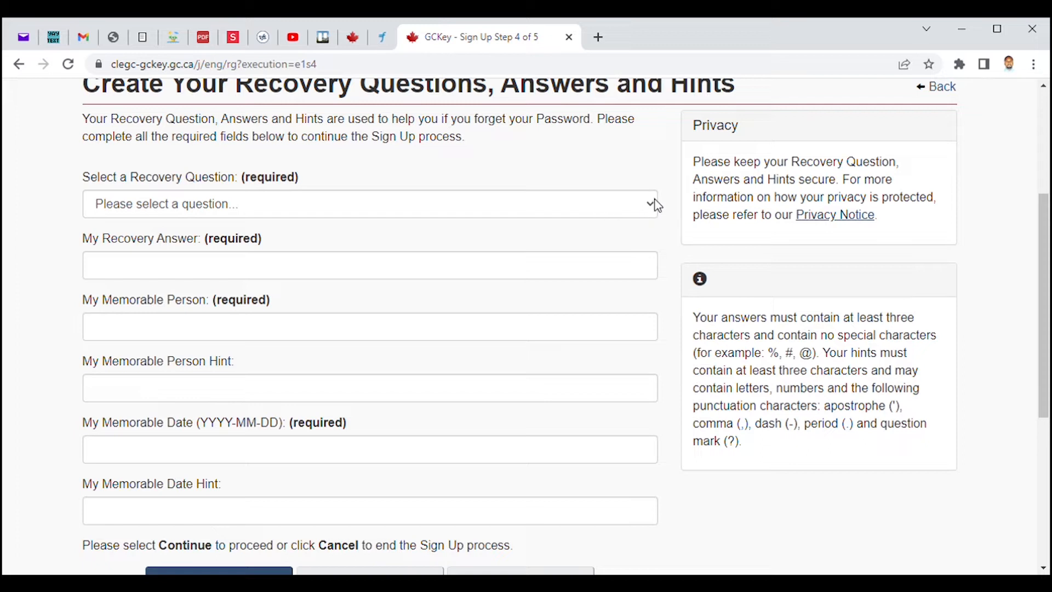
{"action": "scroll", "coordinate": [1046, 243], "scroll_direction": "down", "scroll_amount": 1}
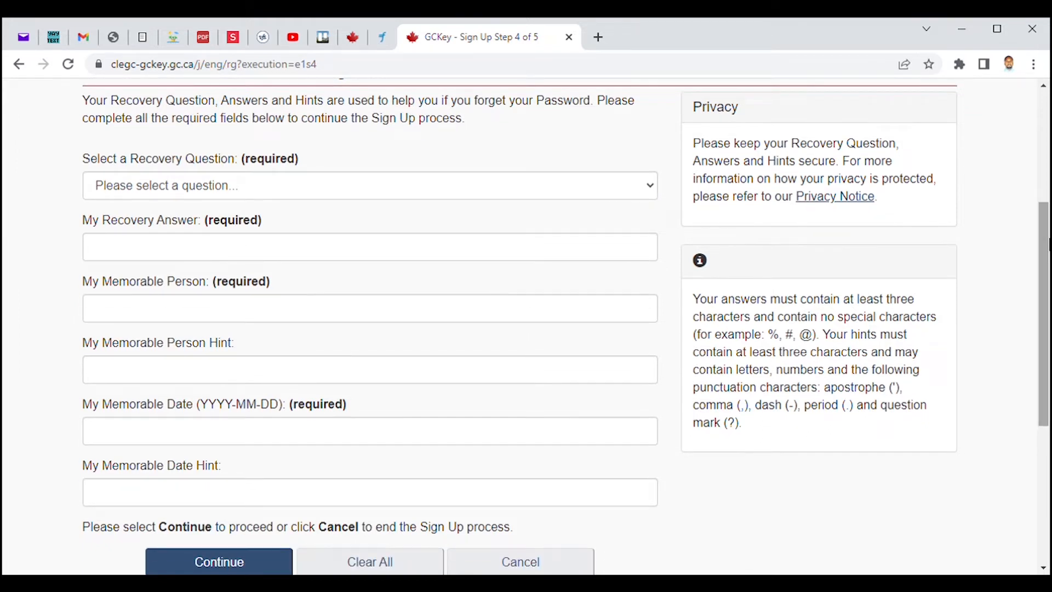
{"action": "scroll", "coordinate": [1048, 249], "scroll_direction": "down", "scroll_amount": 1}
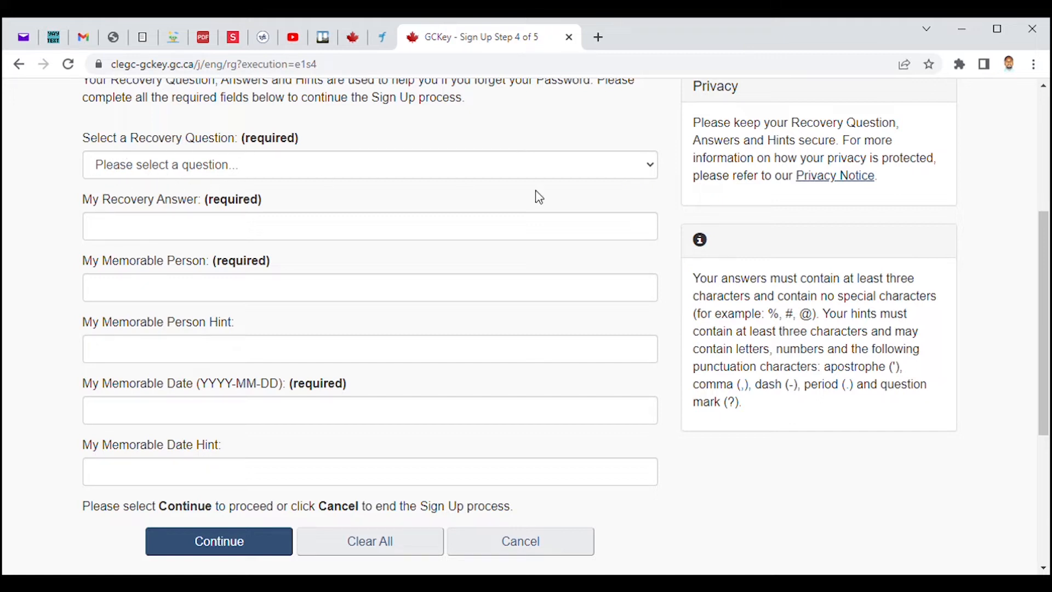
{"action": "left_click", "coordinate": [642, 173]}
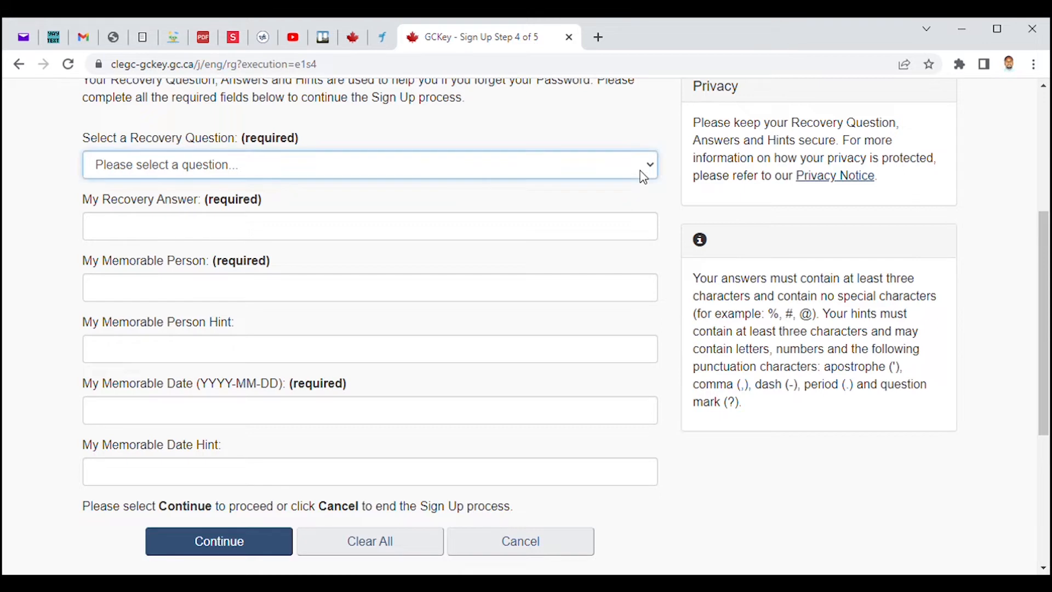
{"action": "key", "text": "Down"}
{"action": "left_click", "coordinate": [221, 239]}
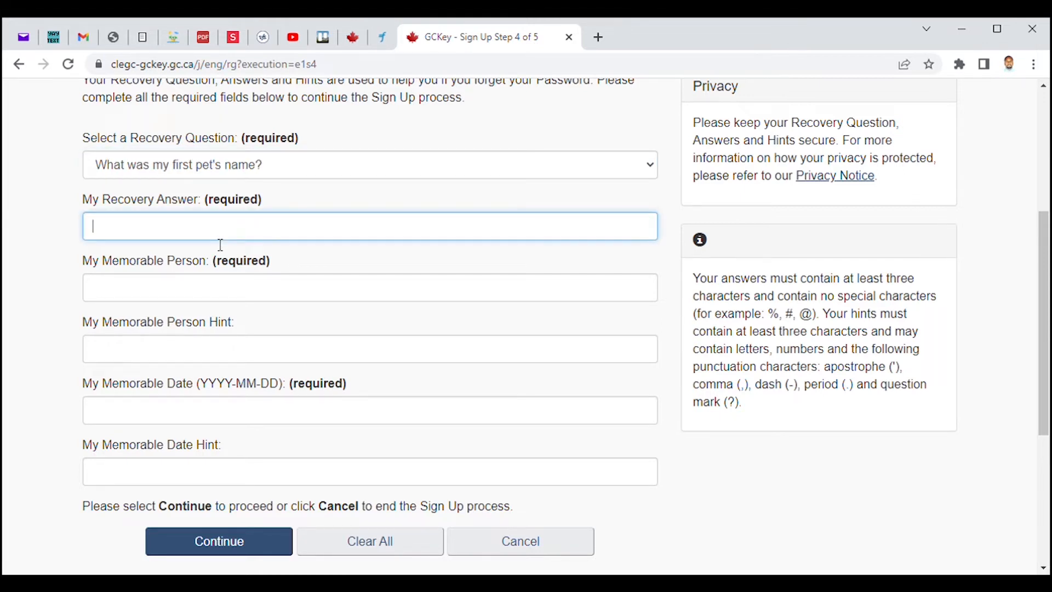
Fill in the memorable person with hint 'best friend' and memorable date with hint 'wedding date', then submit.
{"action": "left_click", "coordinate": [145, 292]}
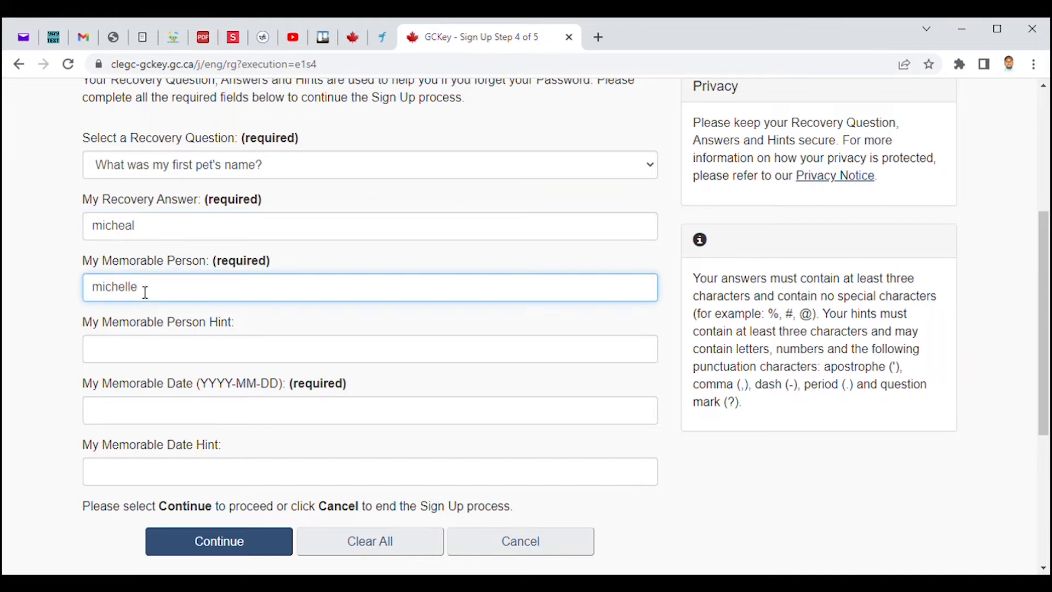
{"action": "left_click", "coordinate": [231, 355]}
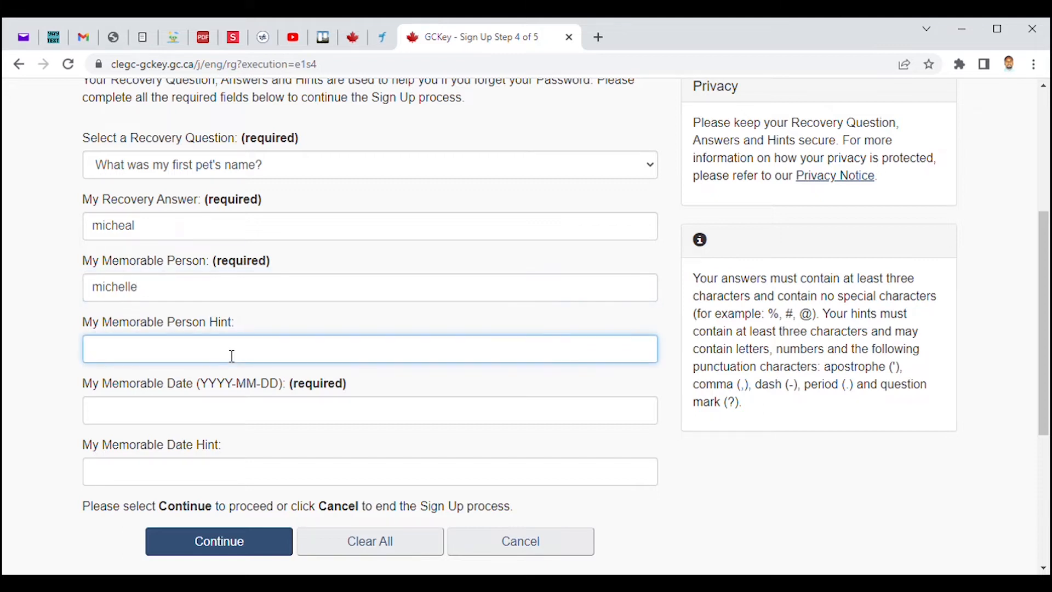
{"action": "left_click", "coordinate": [172, 427]}
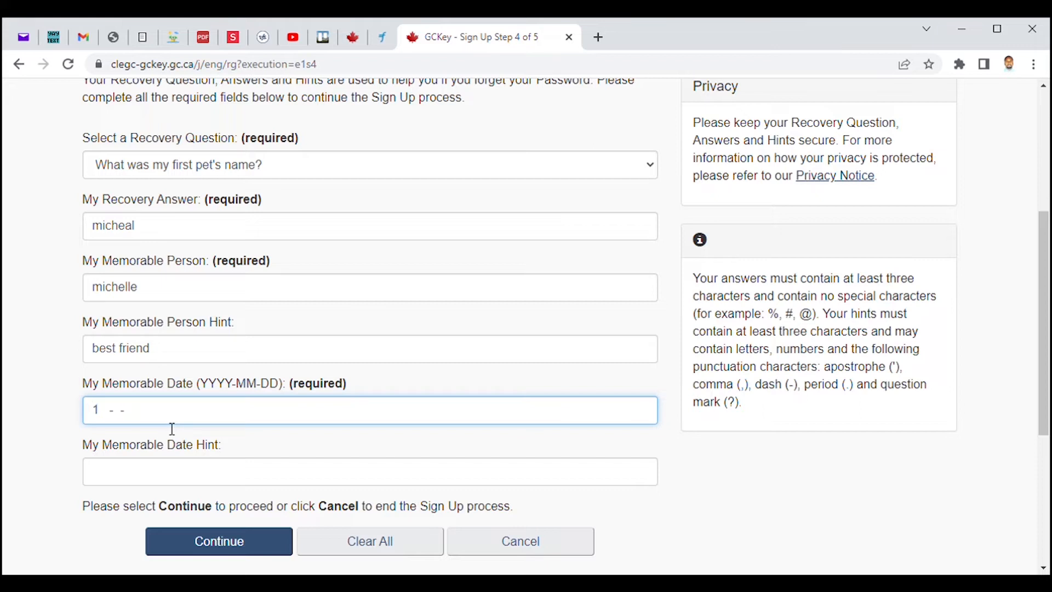
{"action": "left_click", "coordinate": [167, 481]}
{"action": "type", "text": "wedding "}
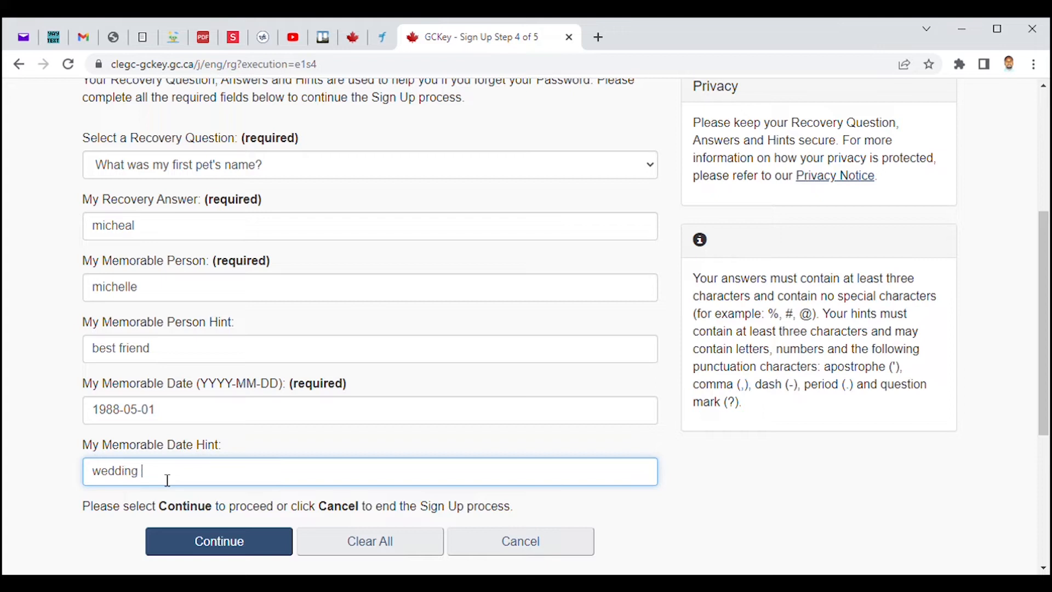
{"action": "type", "text": "date"}
{"action": "scroll", "coordinate": [421, 501], "scroll_direction": "down", "scroll_amount": 4}
{"action": "left_click", "coordinate": [225, 354]}
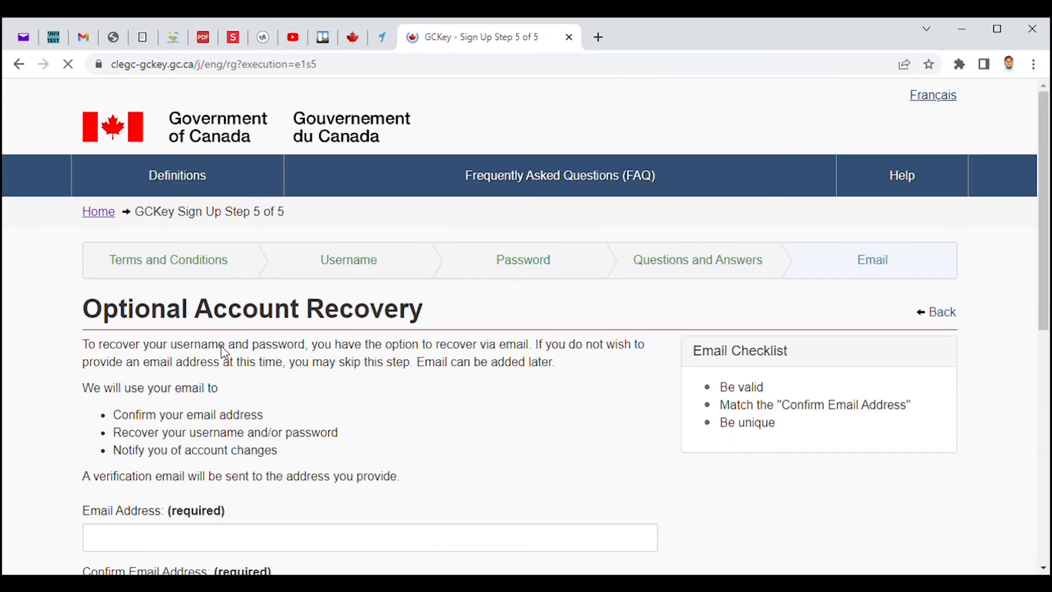
Enter the recovery e-mail address and paste the same address into the confirmation field.
{"action": "scroll", "coordinate": [1047, 269], "scroll_direction": "down", "scroll_amount": 3}
{"action": "left_click_drag", "start_coordinate": [1048, 269], "coordinate": [1048, 322]}
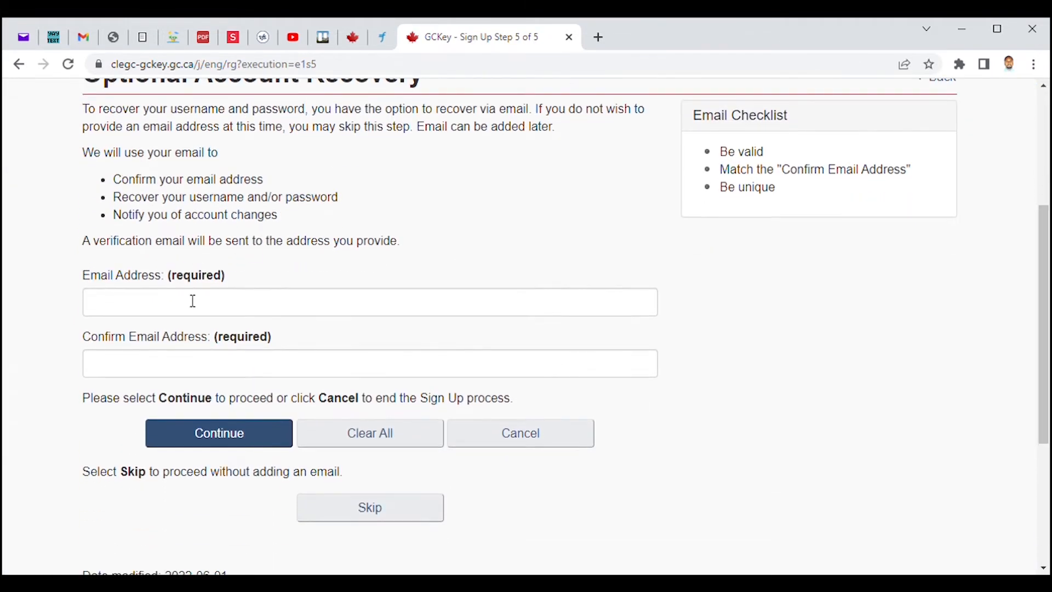
{"action": "left_click", "coordinate": [162, 305]}
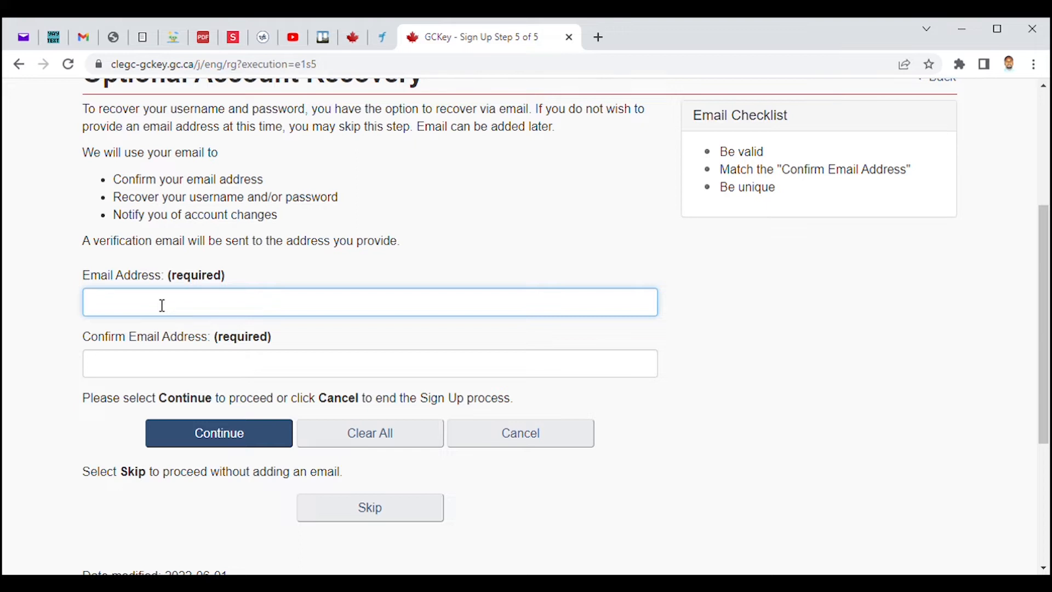
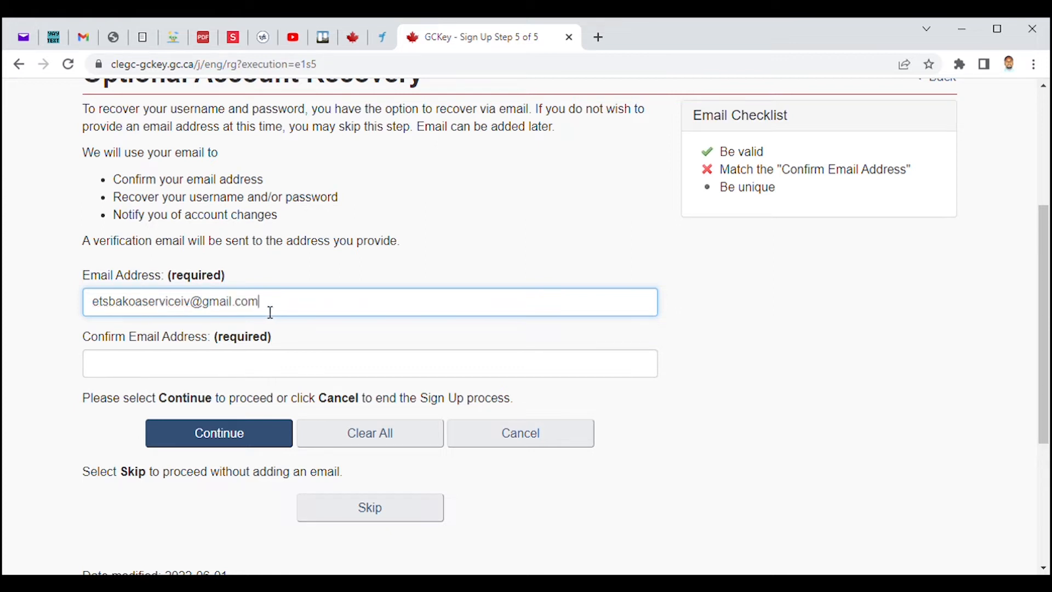
{"action": "left_click_drag", "start_coordinate": [267, 310], "coordinate": [92, 290]}
{"action": "key", "text": "ctrl+c"}
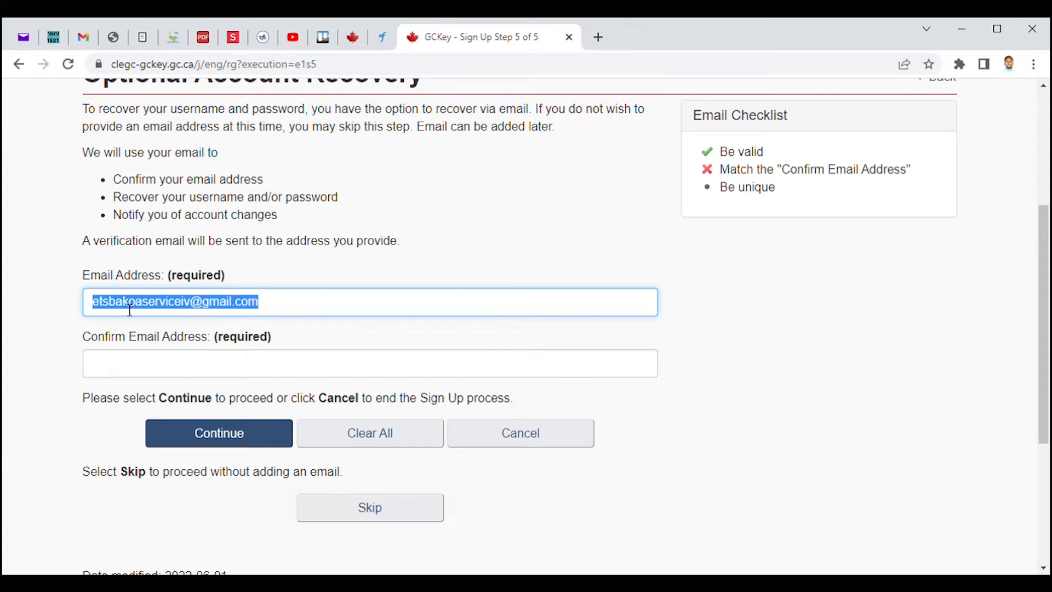
{"action": "left_click", "coordinate": [158, 383]}
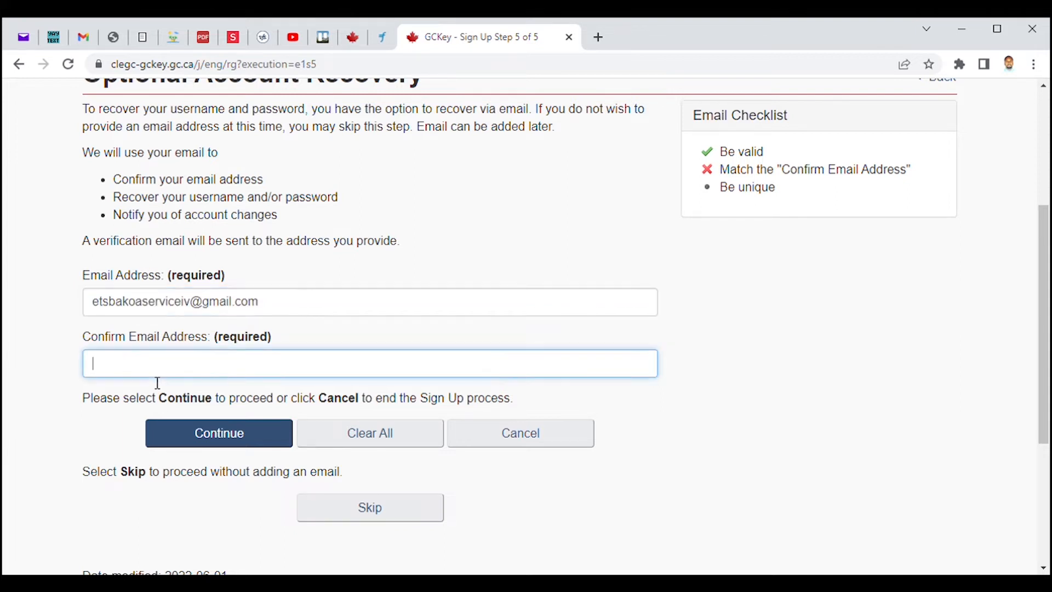
{"action": "key", "text": "ctrl+v"}
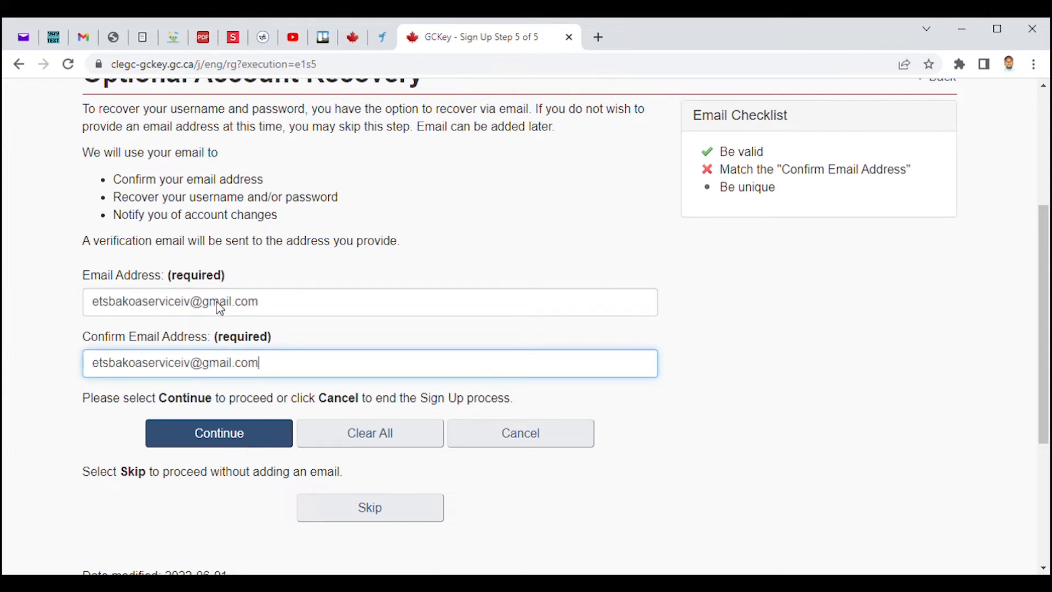
Finish the GCKey sign-up, request e-mail verification, and switch to the Gmail tab.
{"action": "left_click", "coordinate": [222, 433]}
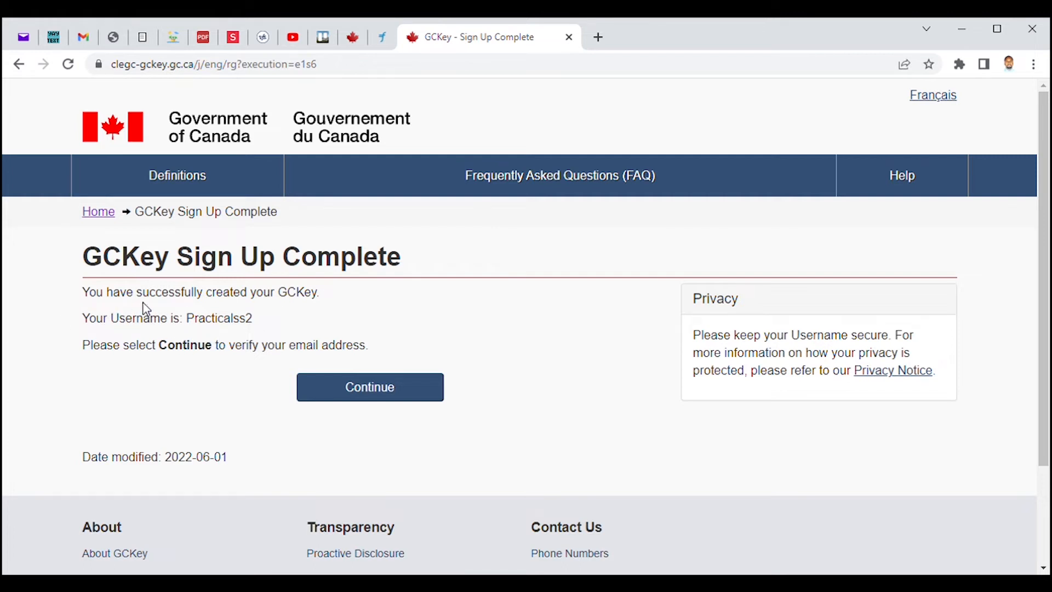
{"action": "left_click", "coordinate": [371, 390]}
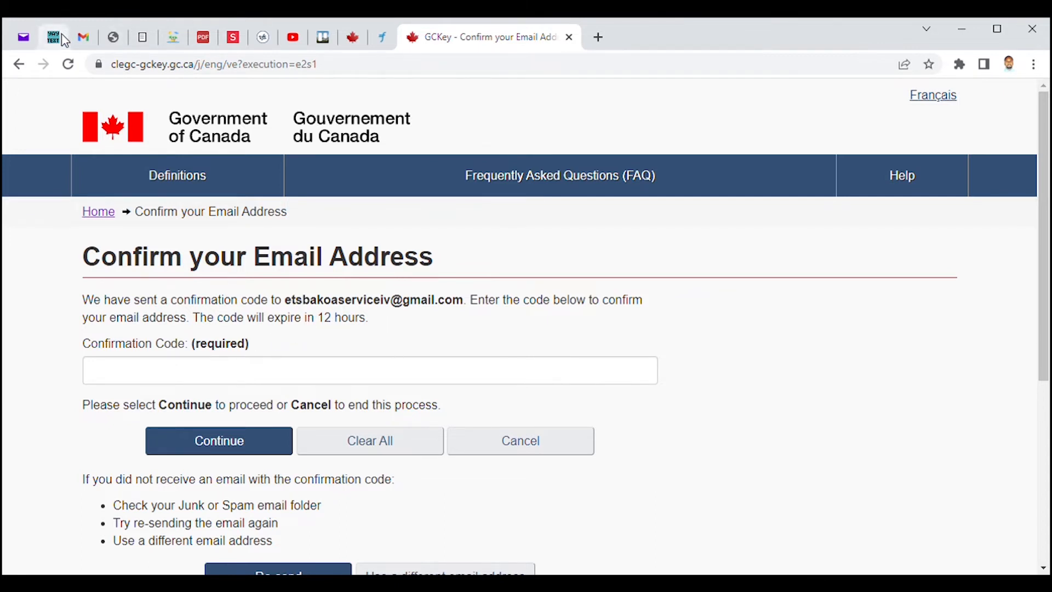
{"action": "left_click", "coordinate": [82, 39]}
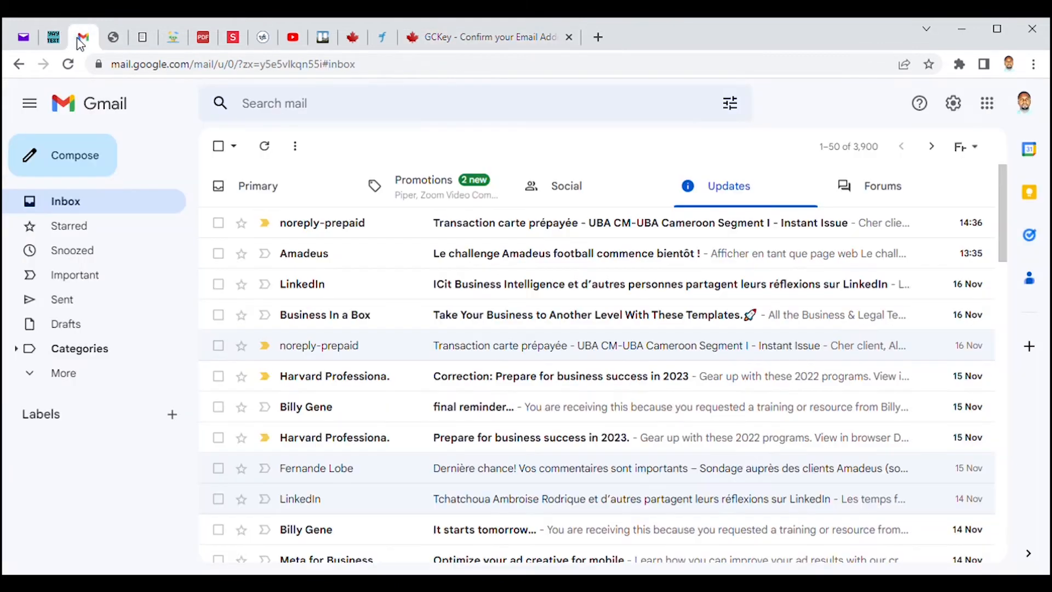
Switch Gmail to the recovery e-mail account's mailbox.
{"action": "left_click", "coordinate": [1034, 110]}
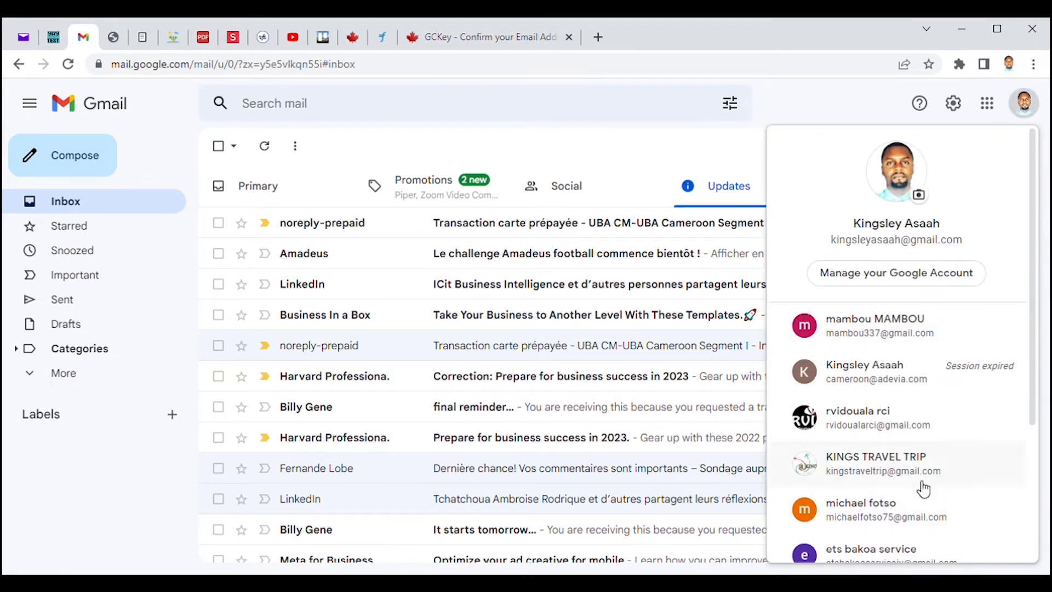
{"action": "left_click_drag", "start_coordinate": [1034, 307], "coordinate": [1036, 381]}
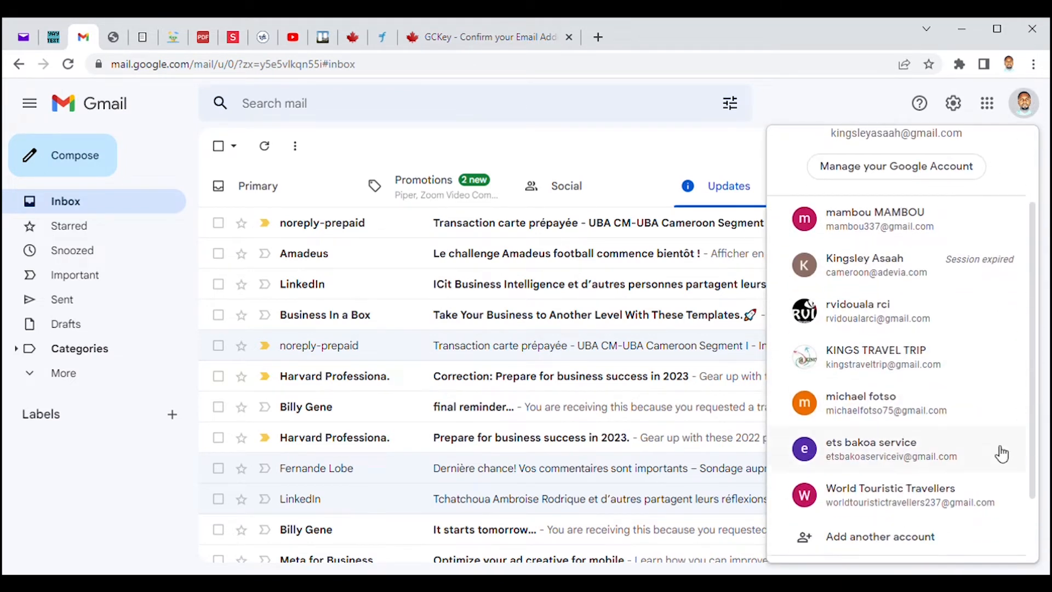
{"action": "left_click", "coordinate": [904, 452]}
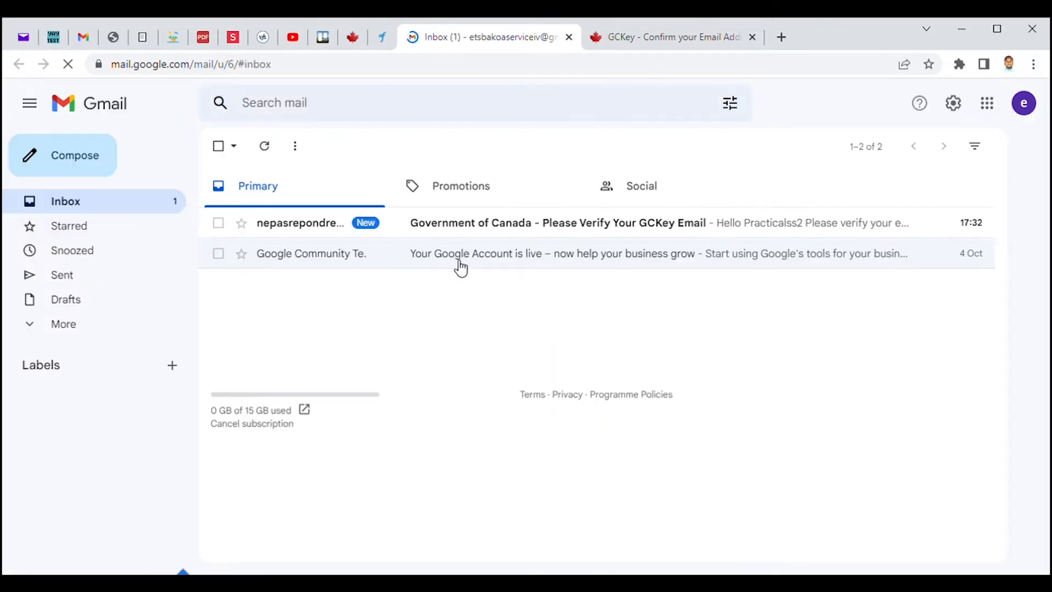
Open the GCKey verification email, select the confirmation code, and return to the code field.
{"action": "left_click", "coordinate": [598, 230]}
{"action": "scroll", "coordinate": [1010, 316], "scroll_direction": "down", "scroll_amount": 2}
{"action": "scroll", "coordinate": [1010, 316], "scroll_direction": "down", "scroll_amount": 3}
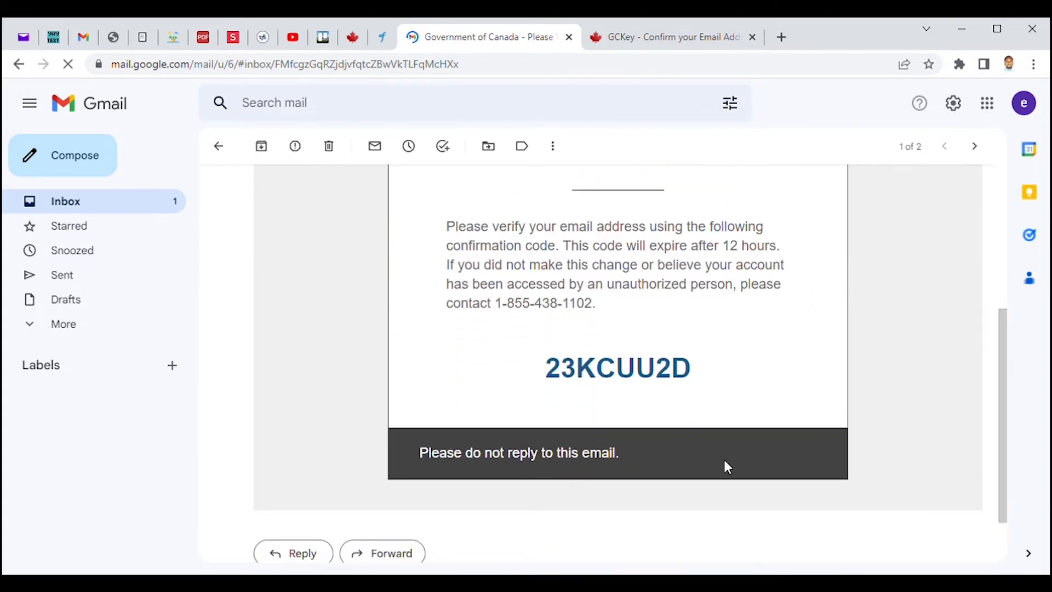
{"action": "left_click_drag", "start_coordinate": [553, 378], "coordinate": [694, 368]}
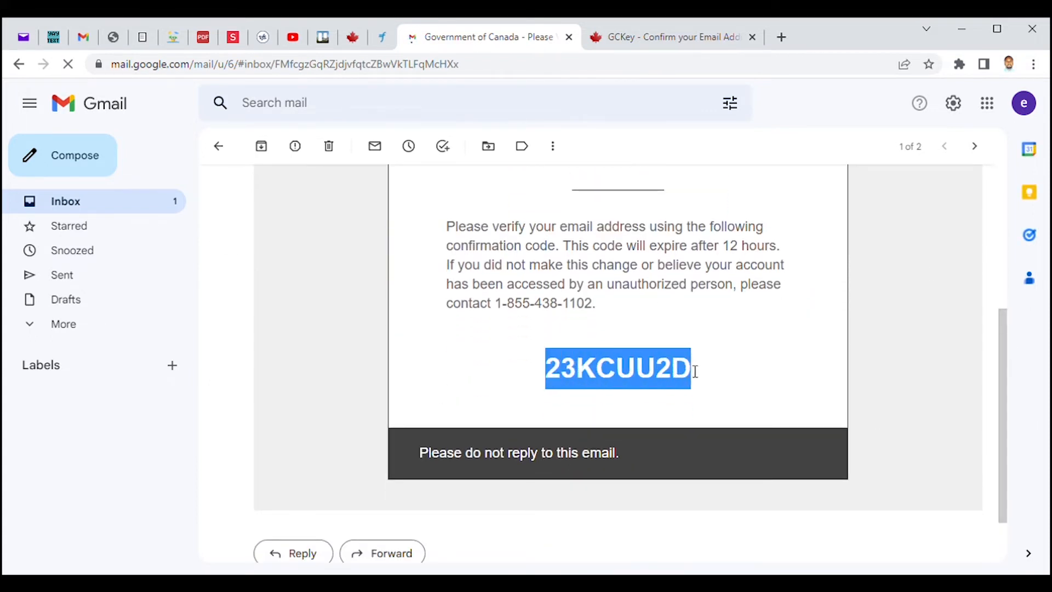
{"action": "left_click", "coordinate": [711, 384]}
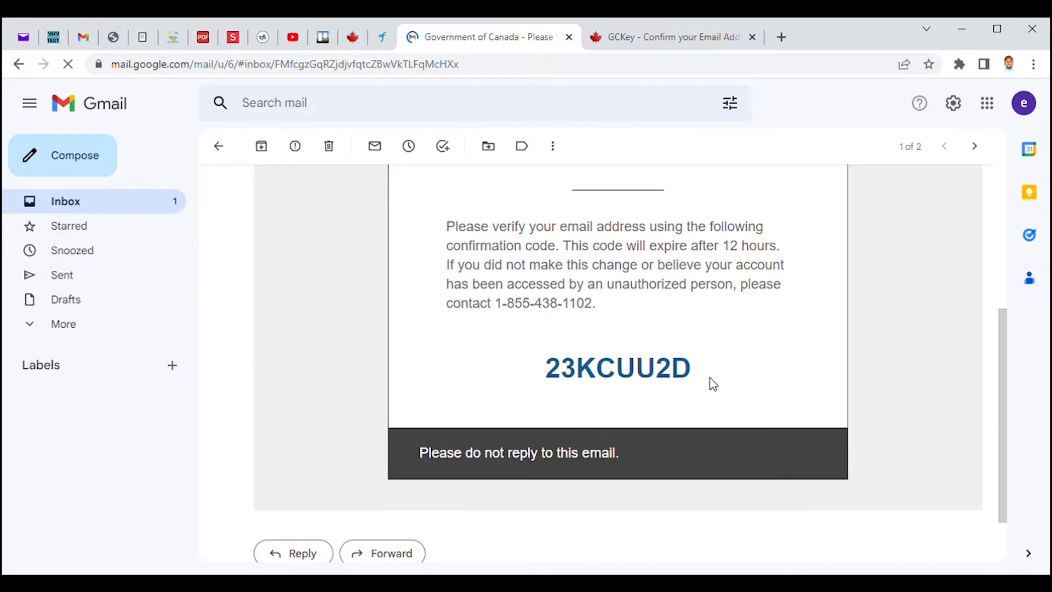
{"action": "left_click", "coordinate": [630, 33]}
{"action": "left_click", "coordinate": [192, 378]}
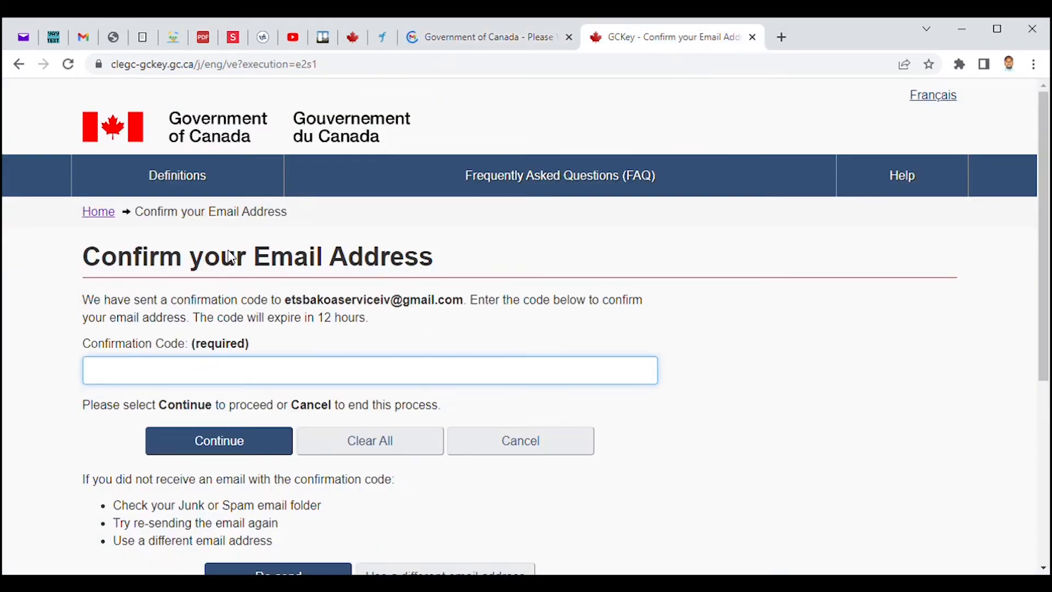
Clear the e-mail address wrongly pasted into the Confirmation Code field.
{"action": "key", "text": "ctrl+v"}
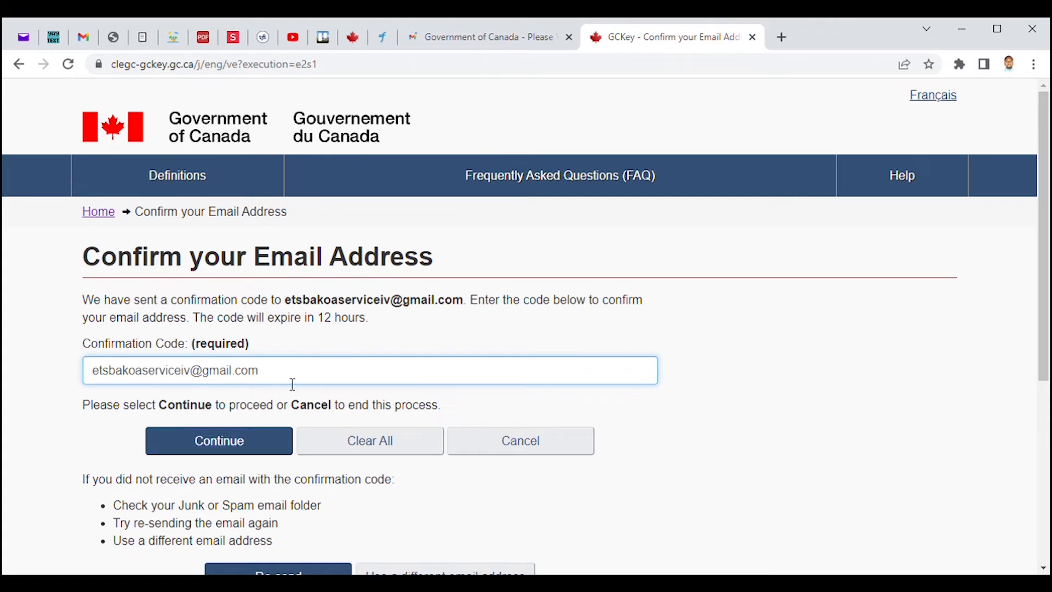
{"action": "left_click_drag", "start_coordinate": [280, 383], "coordinate": [81, 405]}
{"action": "key", "text": "BackSpace"}
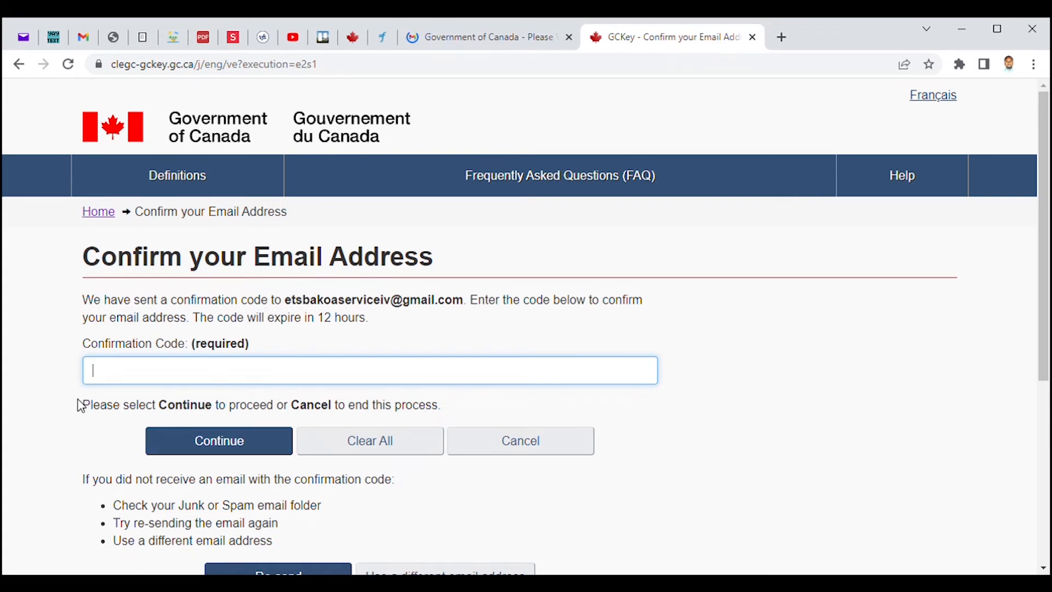
Copy the confirmation code from the Gmail message, paste it into the field, and submit.
{"action": "left_click", "coordinate": [458, 36]}
{"action": "double_click", "coordinate": [559, 383]}
{"action": "key", "text": "ctrl+c"}
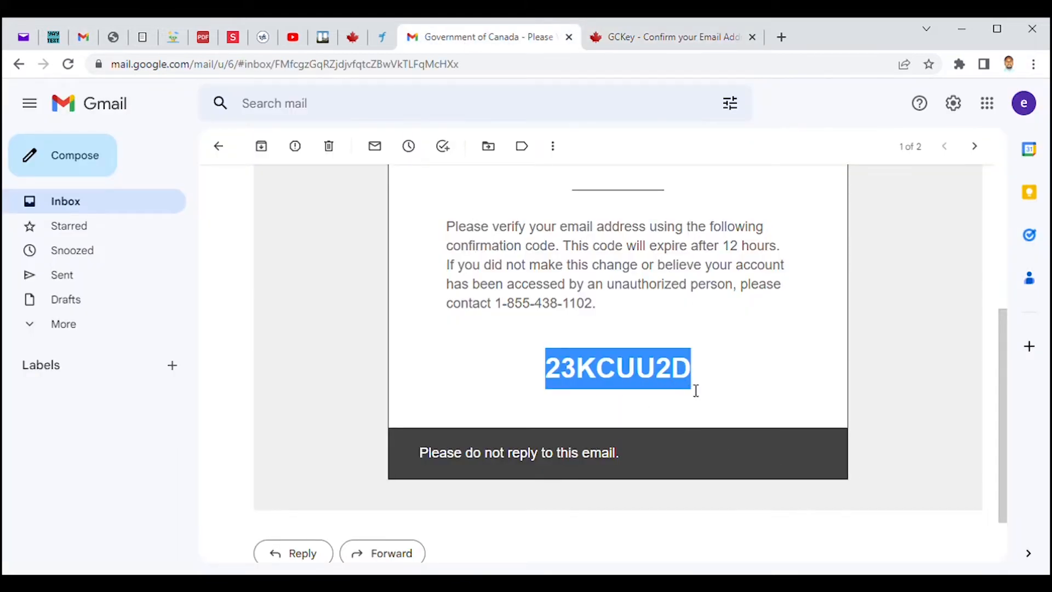
{"action": "left_click", "coordinate": [659, 42]}
{"action": "left_click", "coordinate": [160, 376]}
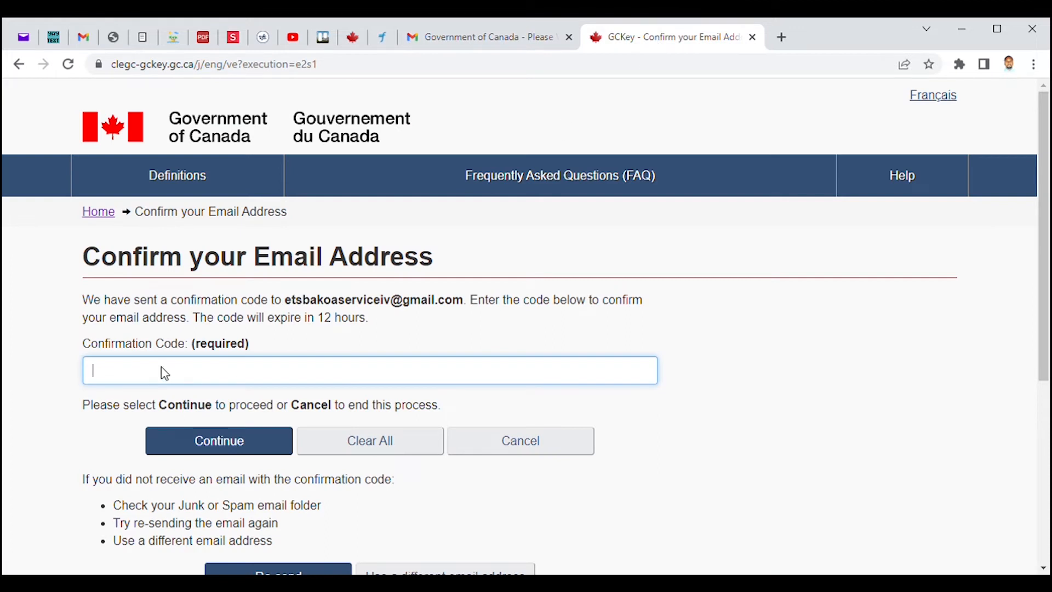
{"action": "key", "text": "ctrl+v"}
{"action": "left_click", "coordinate": [255, 452]}
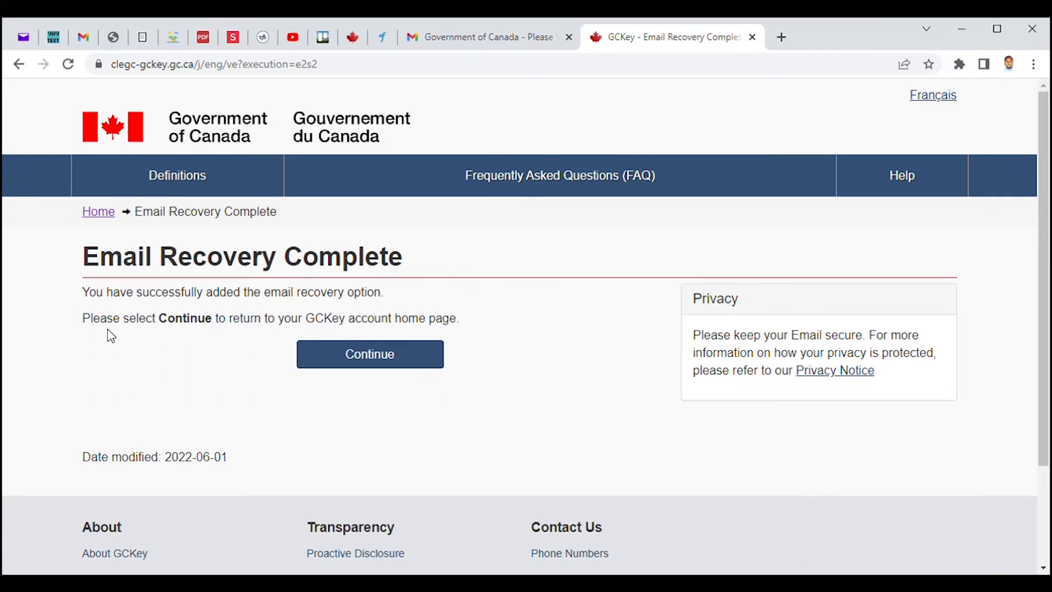
Continue past Email Recovery Complete and the Welcome page back to the Immigration and citizenship landing page.
{"action": "left_click", "coordinate": [396, 359]}
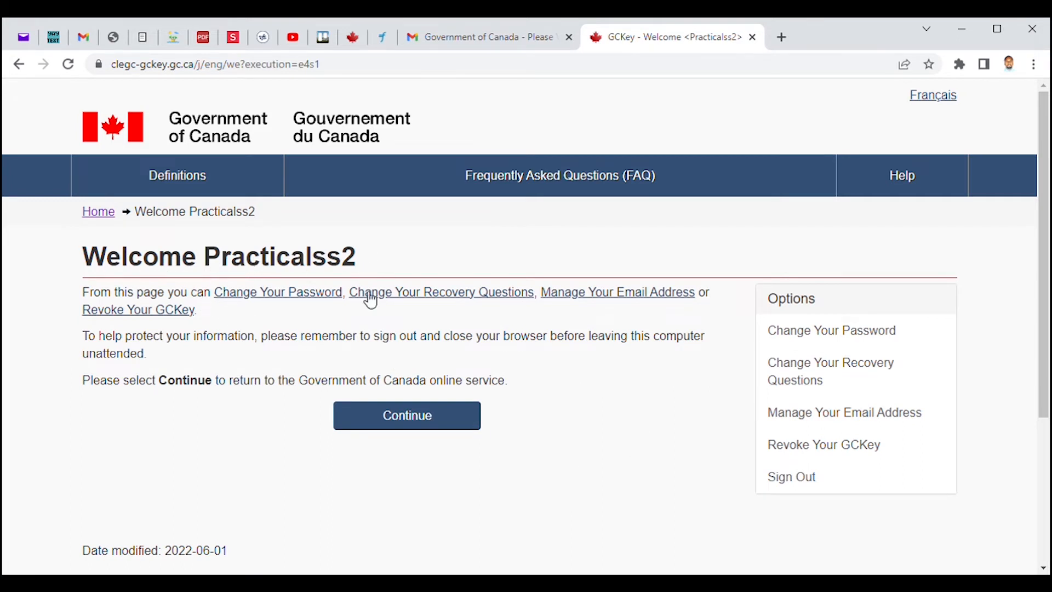
{"action": "left_click", "coordinate": [395, 423]}
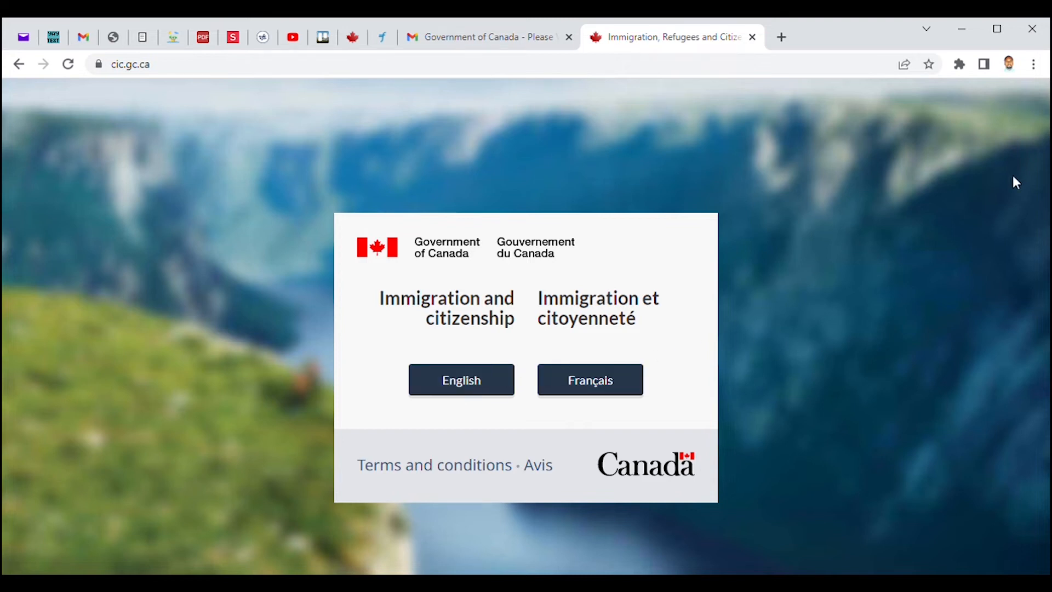
Load the immigration and citizenship site in a new tab and choose English.
{"action": "left_click", "coordinate": [485, 384]}
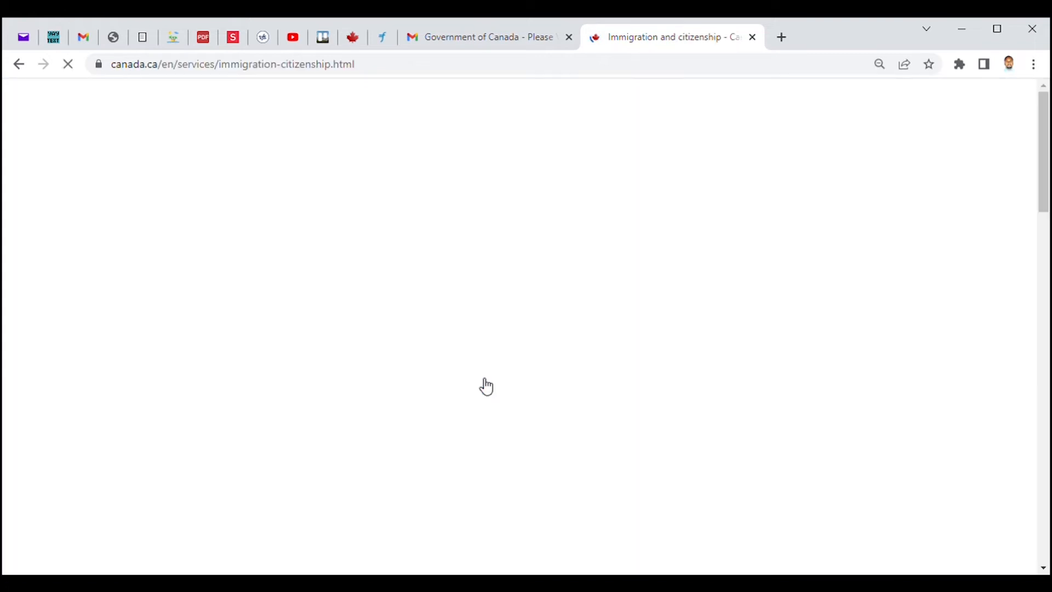
{"action": "left_click_drag", "start_coordinate": [1048, 143], "coordinate": [1047, 255]}
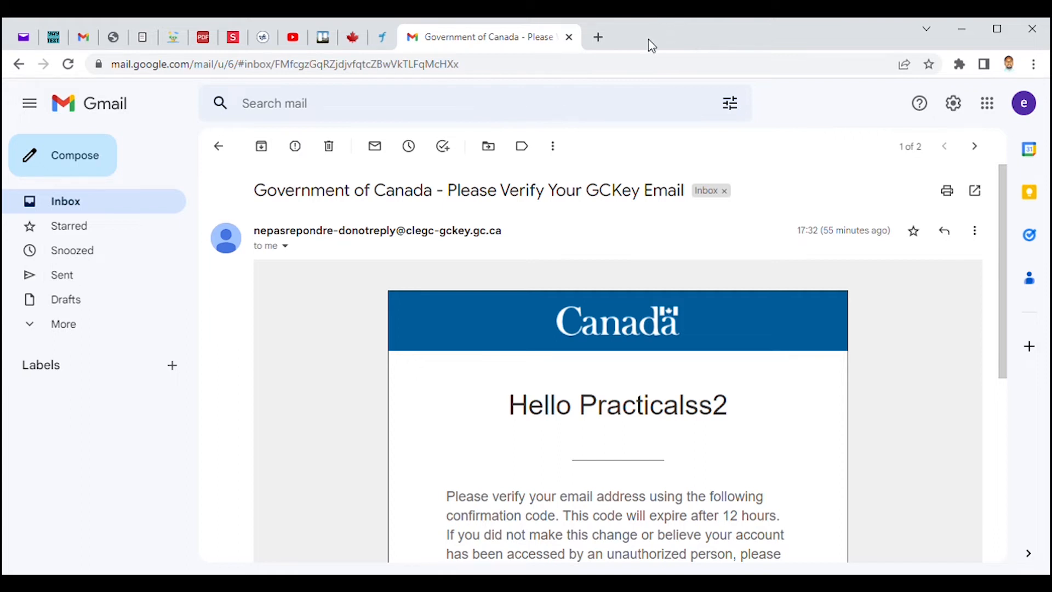
{"action": "left_click", "coordinate": [598, 38]}
{"action": "left_click", "coordinate": [422, 282]}
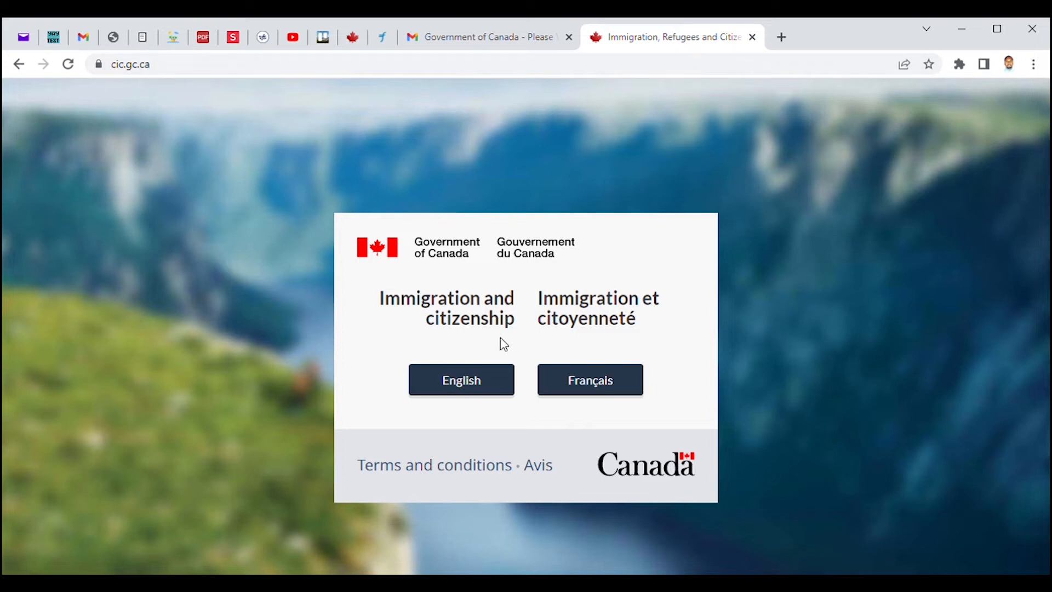
{"action": "left_click", "coordinate": [482, 385]}
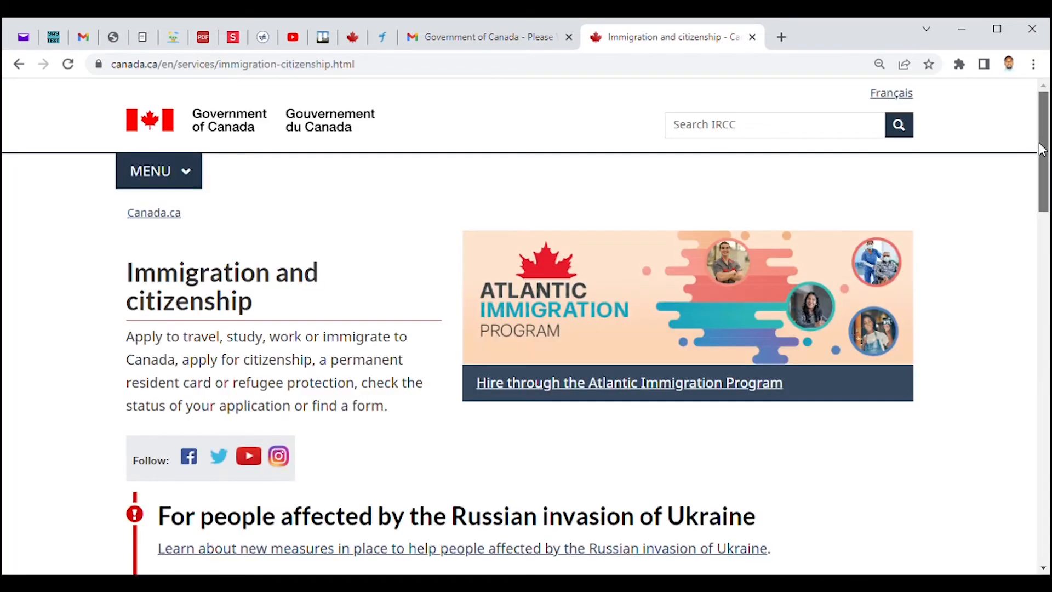
{"action": "left_click_drag", "start_coordinate": [1042, 157], "coordinate": [1040, 279]}
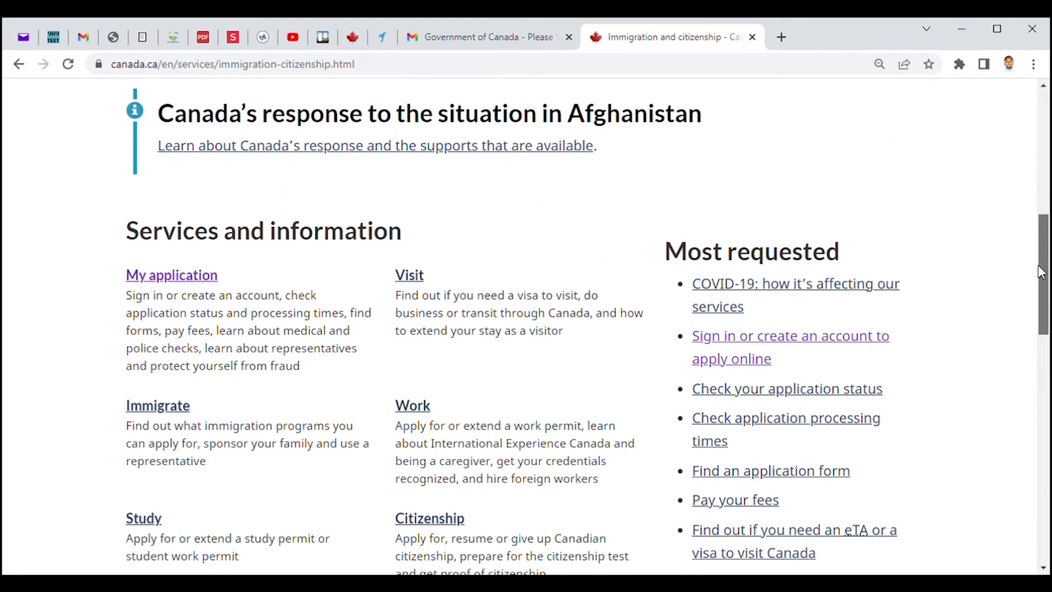
Go from My application through 'Sign in or create an account' to Sign in with GCKey.
{"action": "left_click", "coordinate": [186, 281]}
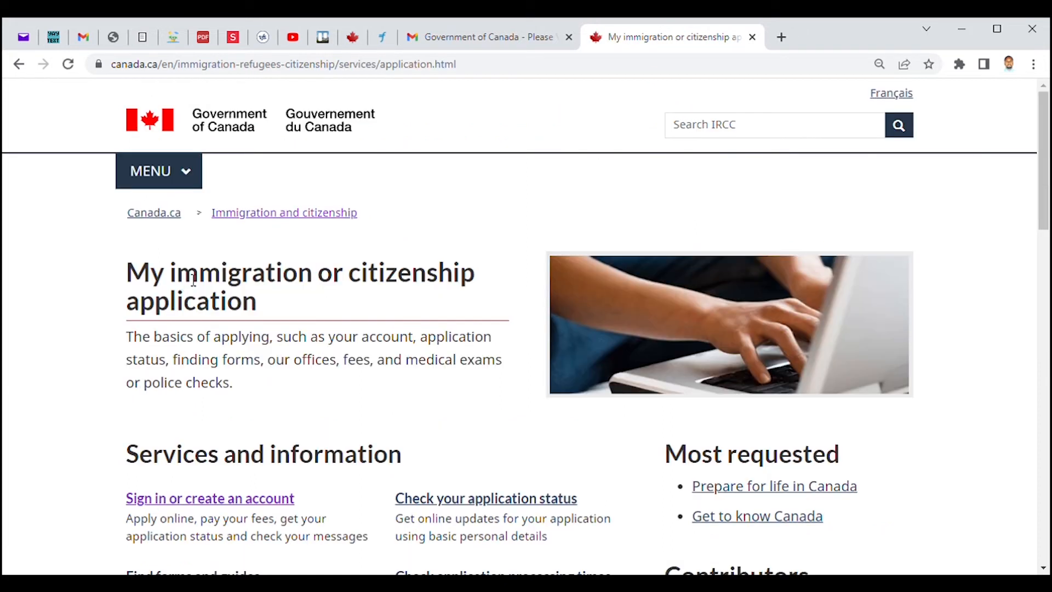
{"action": "left_click", "coordinate": [254, 499]}
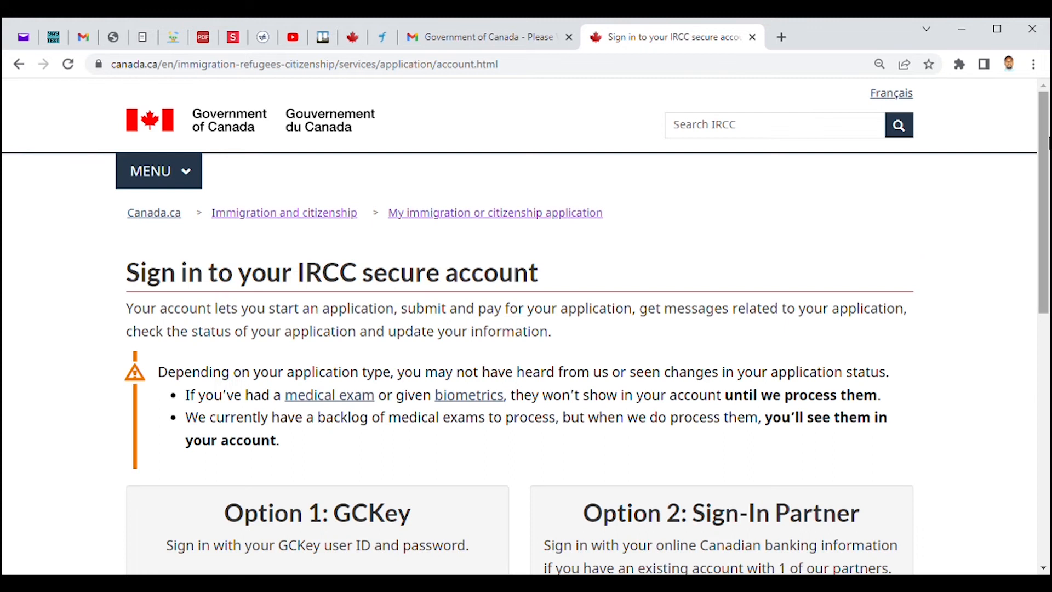
{"action": "scroll", "coordinate": [573, 369], "scroll_direction": "down", "scroll_amount": 5}
{"action": "left_click", "coordinate": [316, 313]}
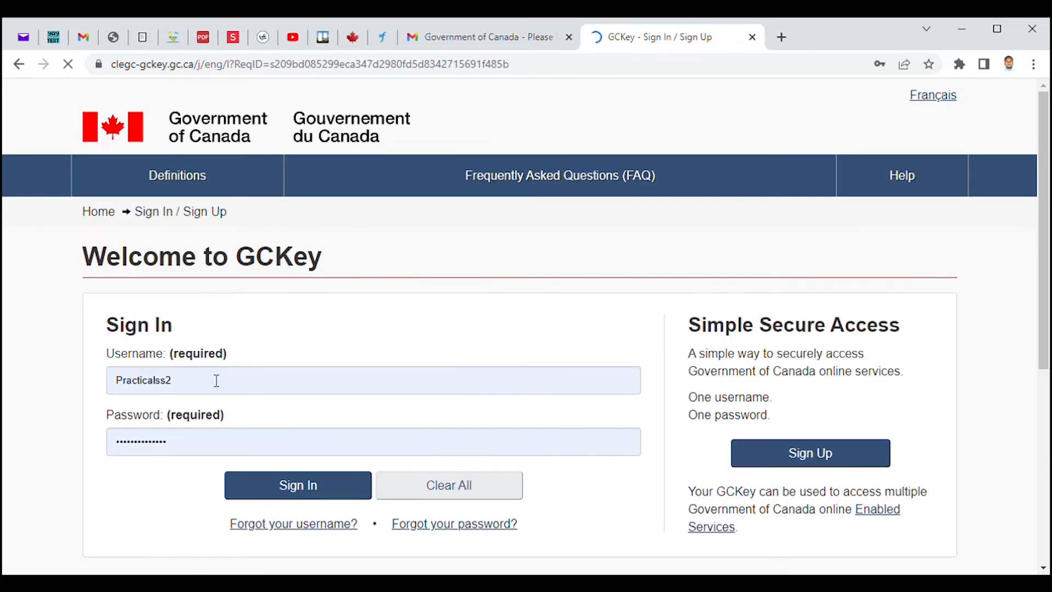
Change the username's last character to 2, sign in, and continue to the Government service.
{"action": "left_click", "coordinate": [207, 386]}
{"action": "key", "text": "BackSpace"}
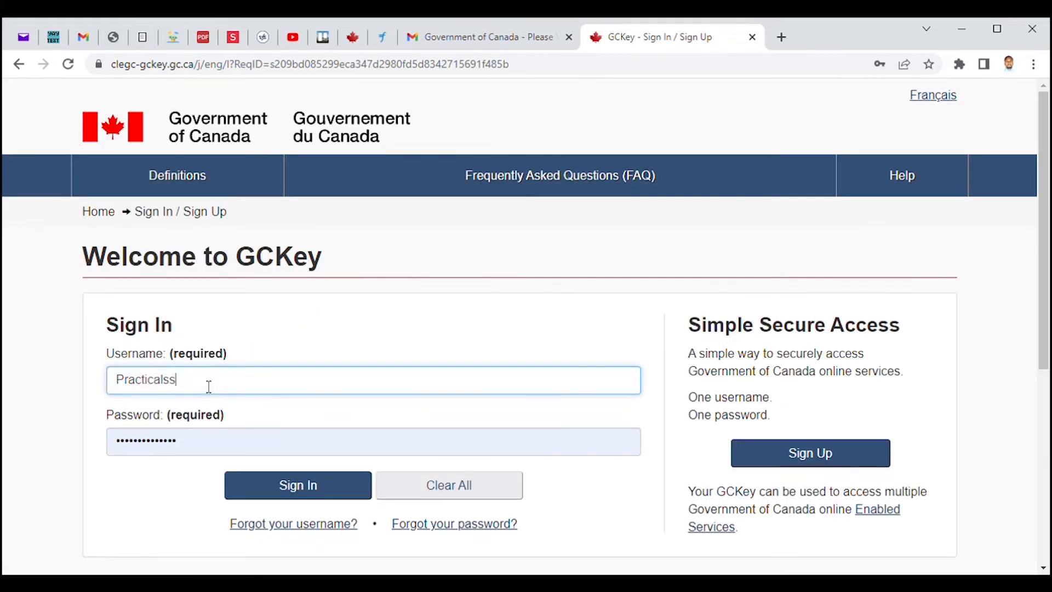
{"action": "type", "text": "2"}
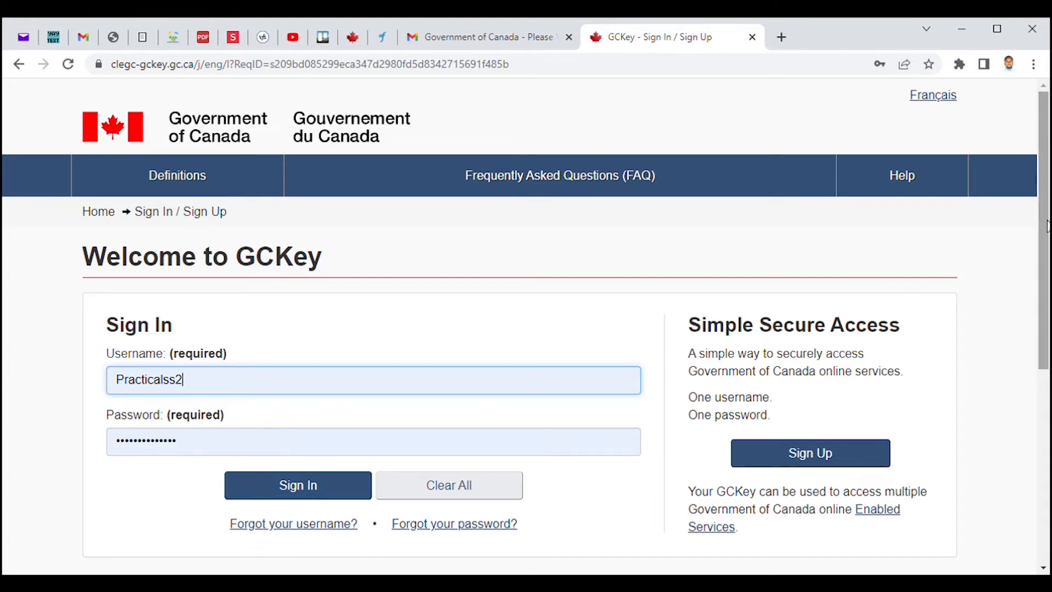
{"action": "scroll", "coordinate": [899, 318], "scroll_direction": "down", "scroll_amount": 1}
{"action": "left_click", "coordinate": [319, 412]}
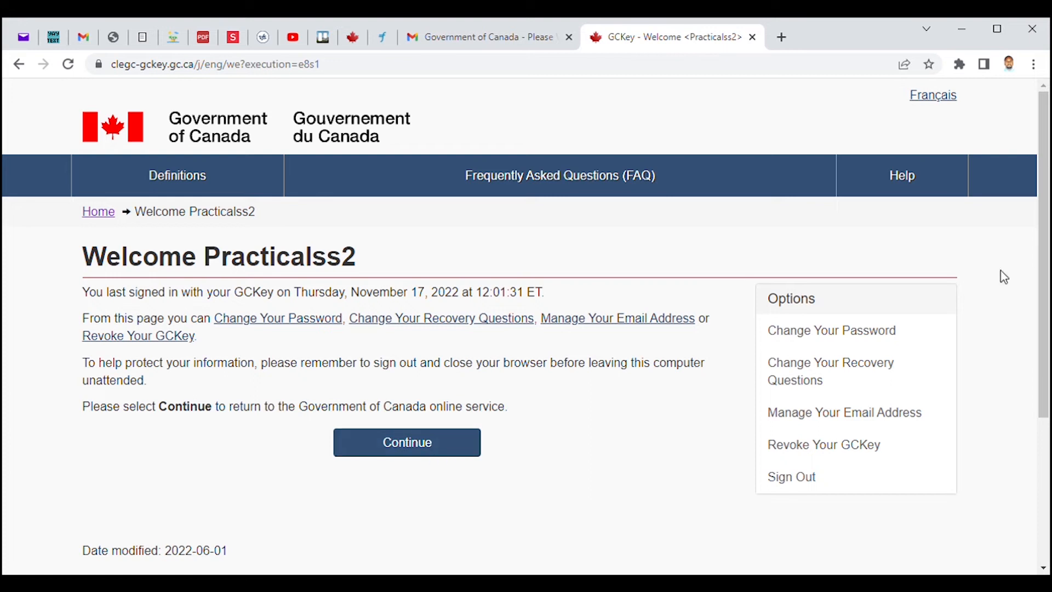
{"action": "scroll", "coordinate": [1002, 276], "scroll_direction": "down", "scroll_amount": 2}
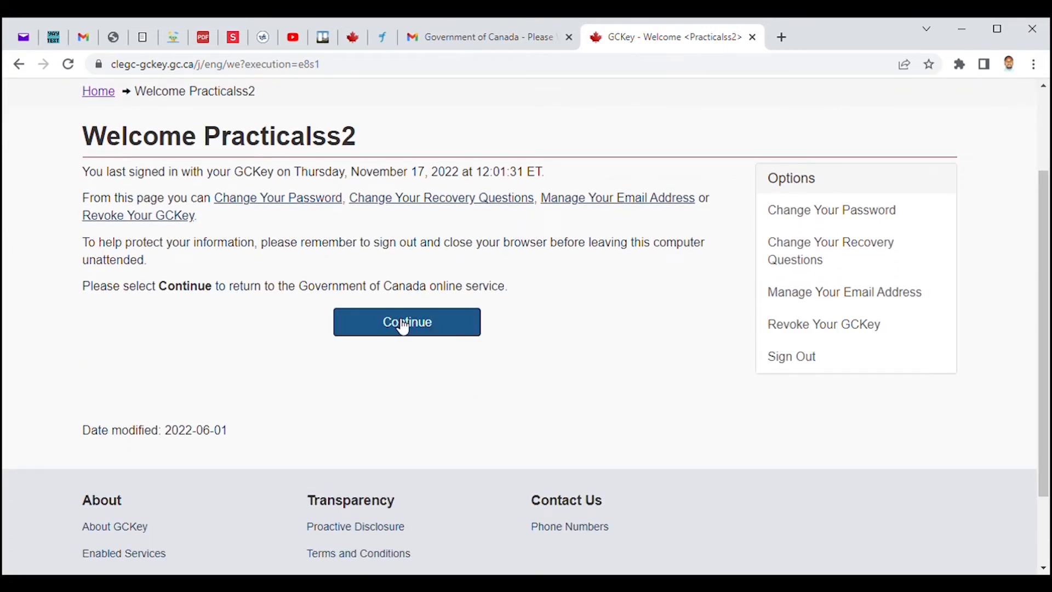
{"action": "left_click", "coordinate": [403, 327]}
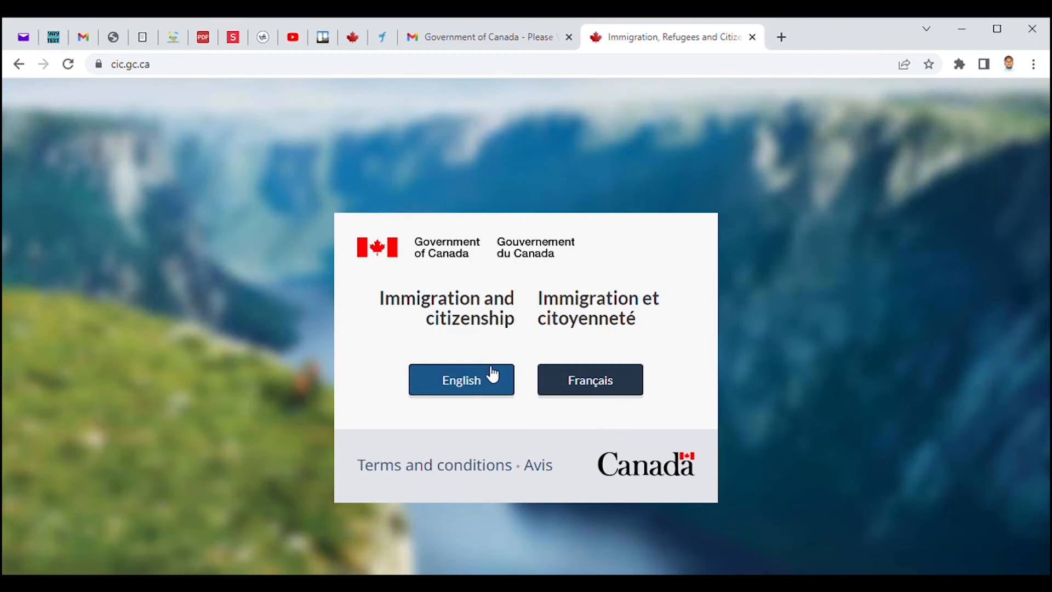
Choose English, then follow My application and 'Sign in or create an account' to Sign in with GCKey.
{"action": "left_click", "coordinate": [479, 385]}
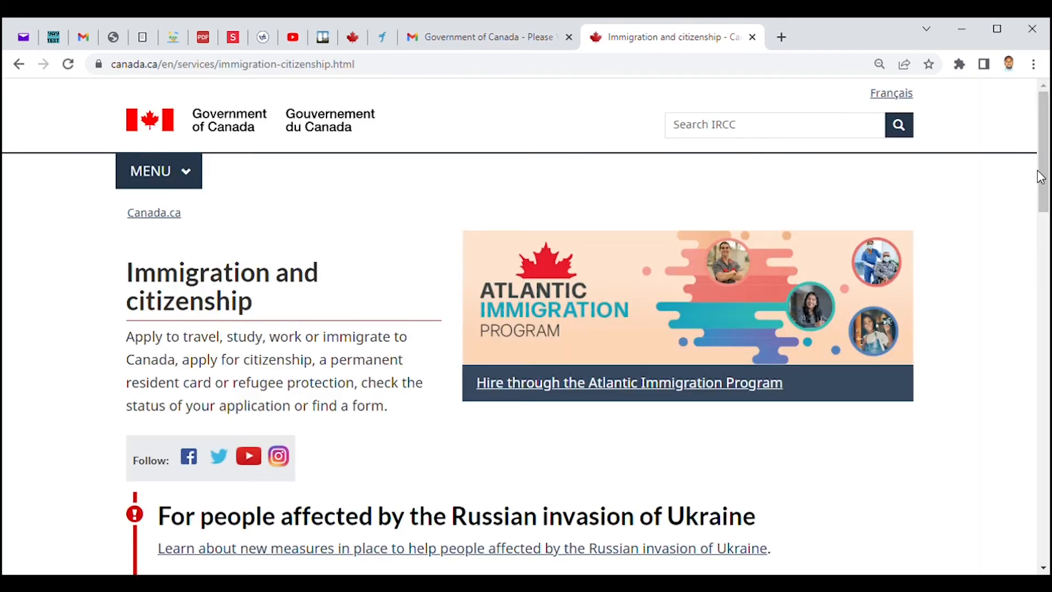
{"action": "left_click_drag", "start_coordinate": [1040, 173], "coordinate": [1047, 225]}
{"action": "scroll", "coordinate": [1048, 225], "scroll_direction": "down", "scroll_amount": 5}
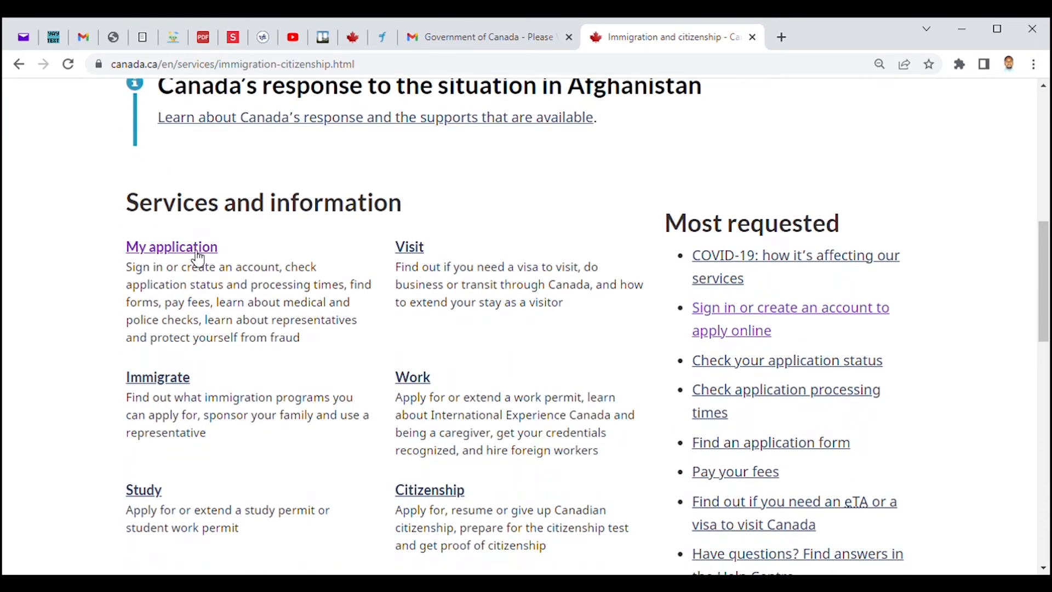
{"action": "left_click", "coordinate": [204, 251]}
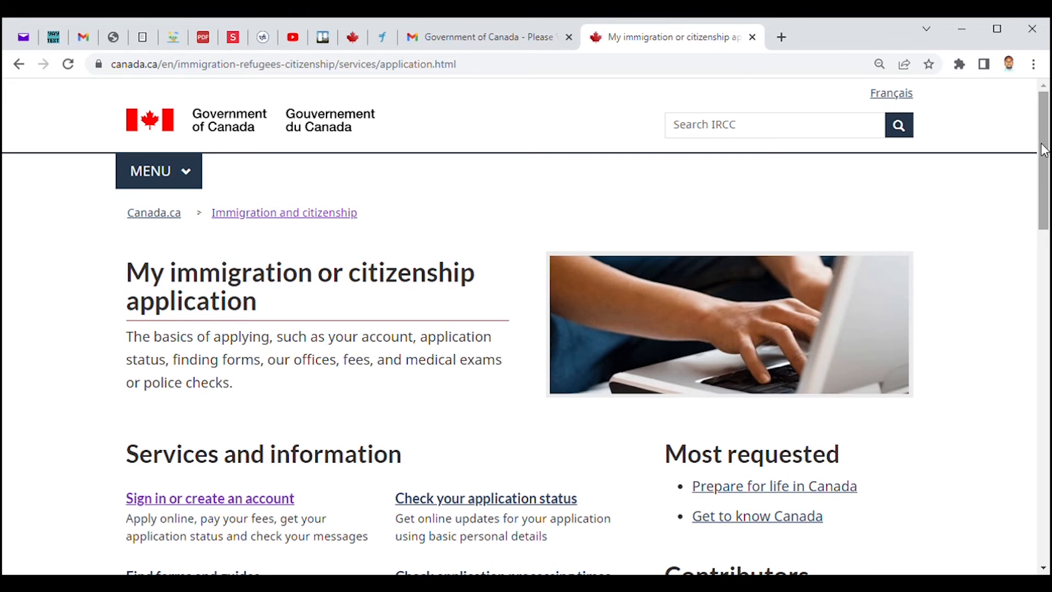
{"action": "scroll", "coordinate": [594, 331], "scroll_direction": "down", "scroll_amount": 1}
{"action": "left_click", "coordinate": [251, 427]}
{"action": "scroll", "coordinate": [908, 285], "scroll_direction": "down", "scroll_amount": 3}
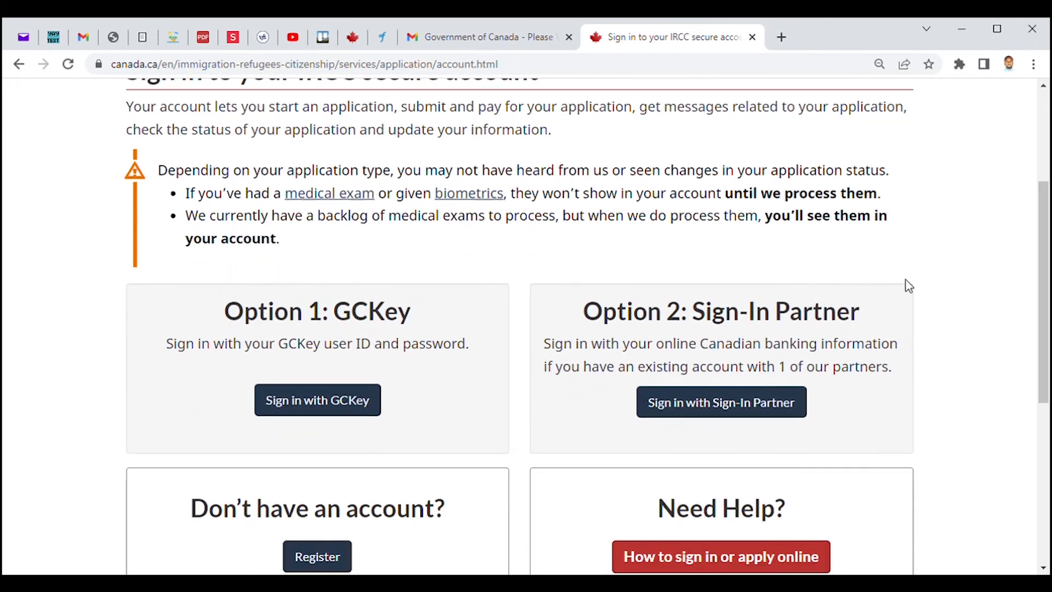
{"action": "left_click", "coordinate": [331, 417]}
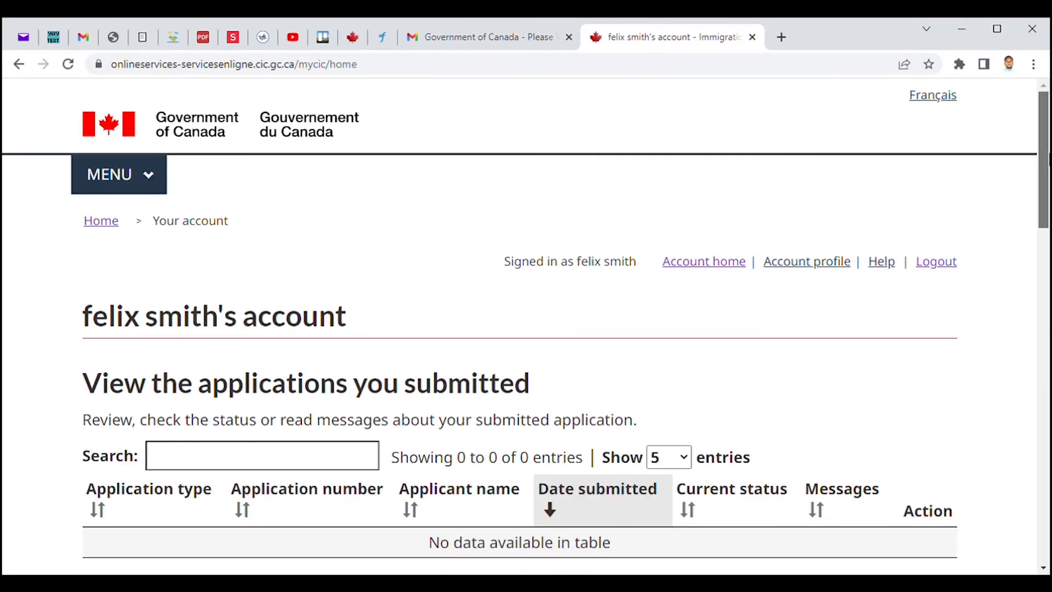
Scroll to 'Start an application' and select 'Apply to come to Canada'.
{"action": "scroll", "coordinate": [1048, 208], "scroll_direction": "down", "scroll_amount": 3}
{"action": "left_click_drag", "start_coordinate": [1048, 208], "coordinate": [1048, 350]}
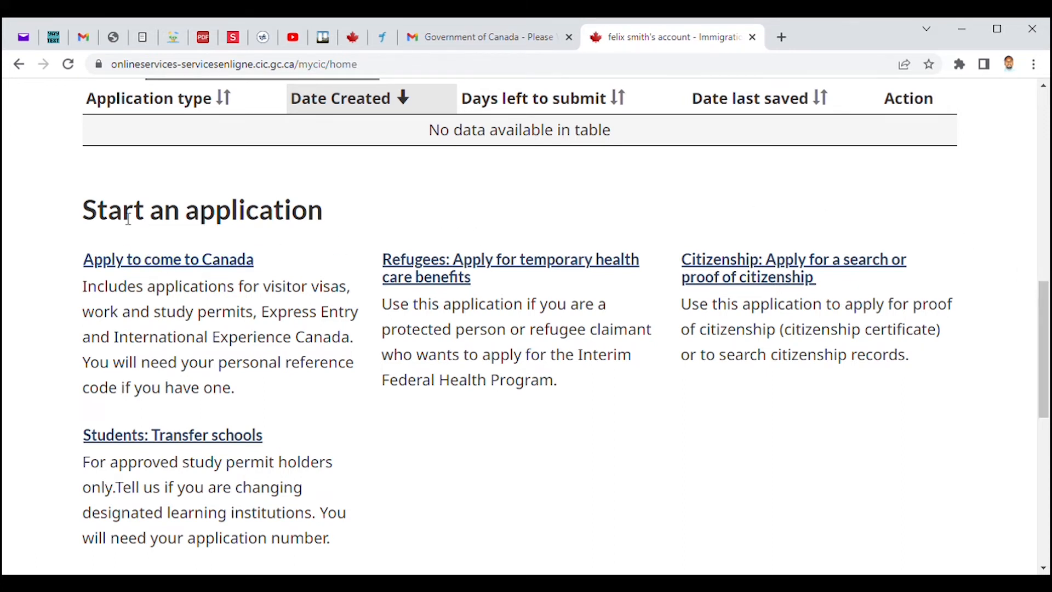
{"action": "left_click", "coordinate": [200, 263]}
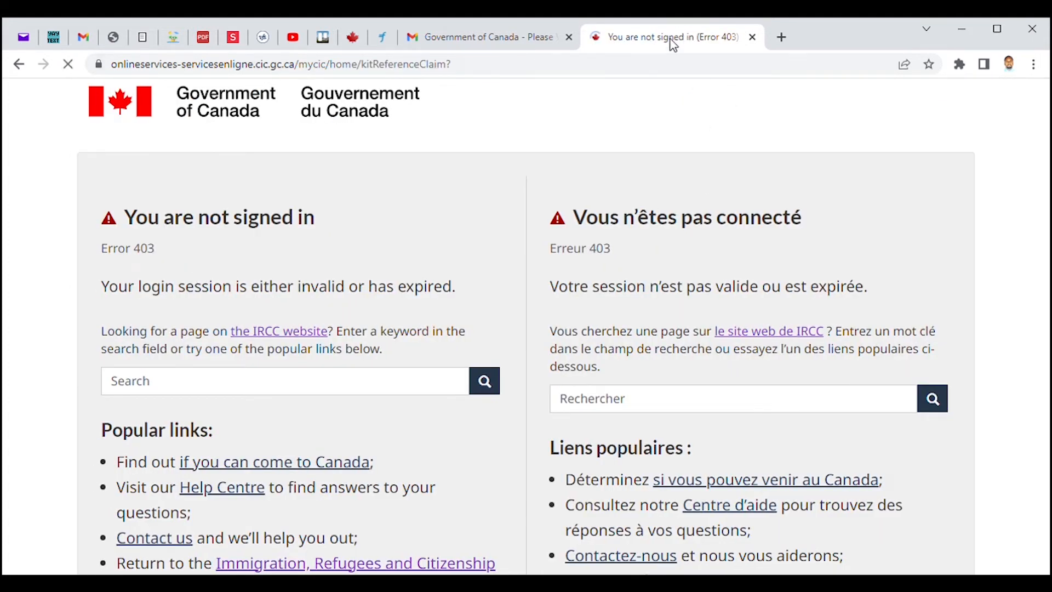
Scroll down the Personal checklist and choose 'Visitor visa, study and/or work permit'.
{"action": "scroll", "coordinate": [1048, 189], "scroll_direction": "down", "scroll_amount": 1}
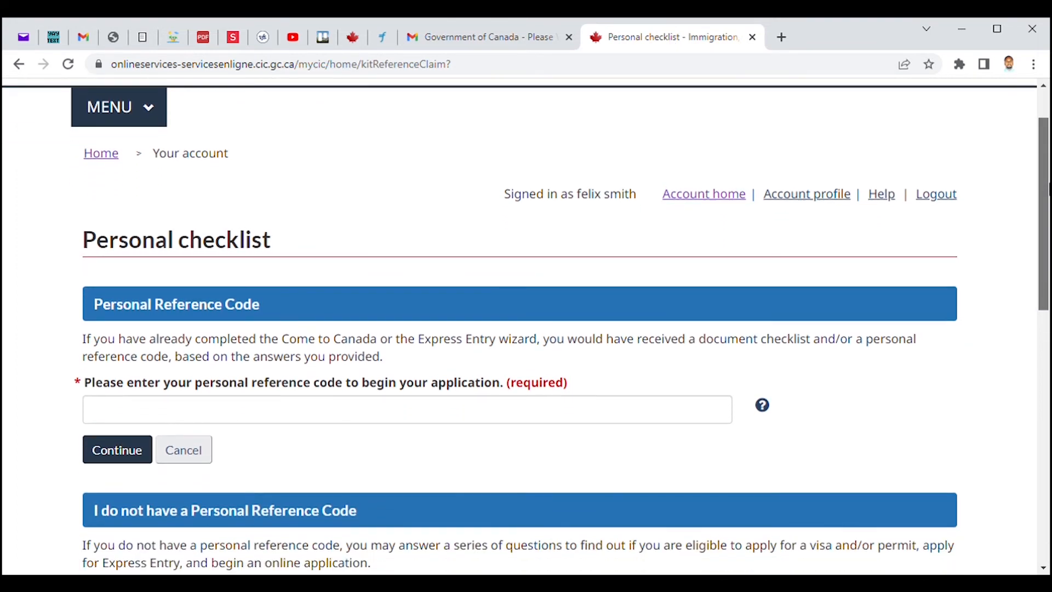
{"action": "left_click_drag", "start_coordinate": [1049, 189], "coordinate": [1049, 220]}
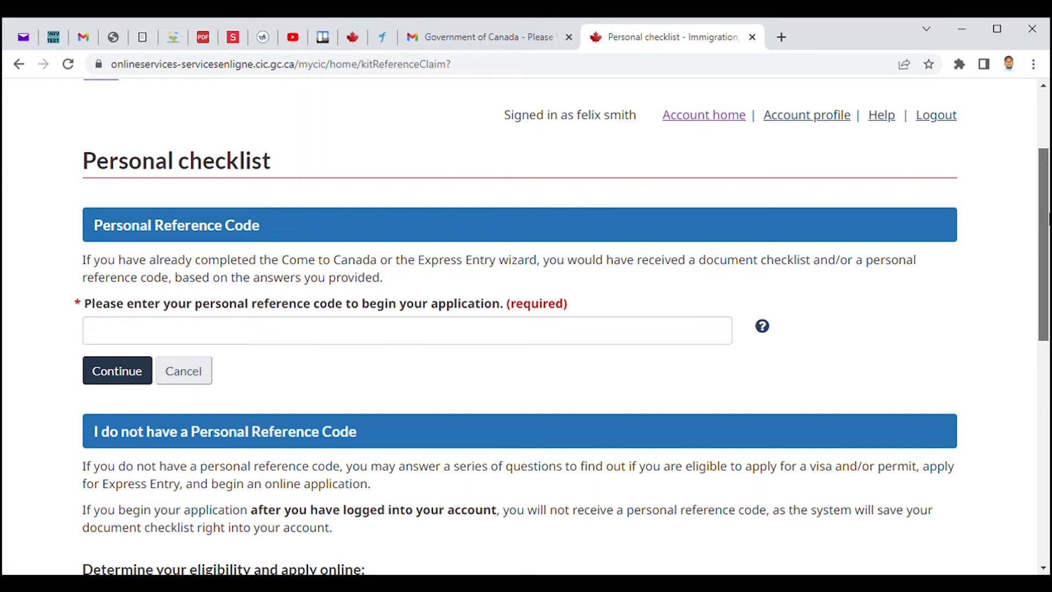
{"action": "mouse_move", "coordinate": [1048, 219]}
{"action": "left_mouse_down"}
{"action": "mouse_move", "coordinate": [1048, 259]}
{"action": "mouse_move", "coordinate": [1049, 222]}
{"action": "left_mouse_up"}
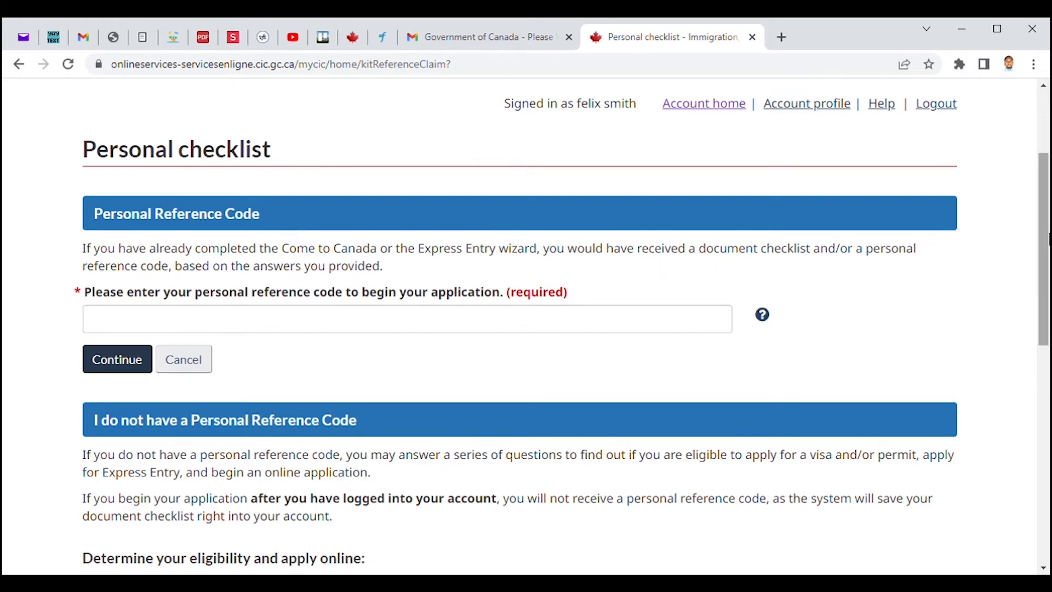
{"action": "left_click_drag", "start_coordinate": [1048, 202], "coordinate": [1048, 304]}
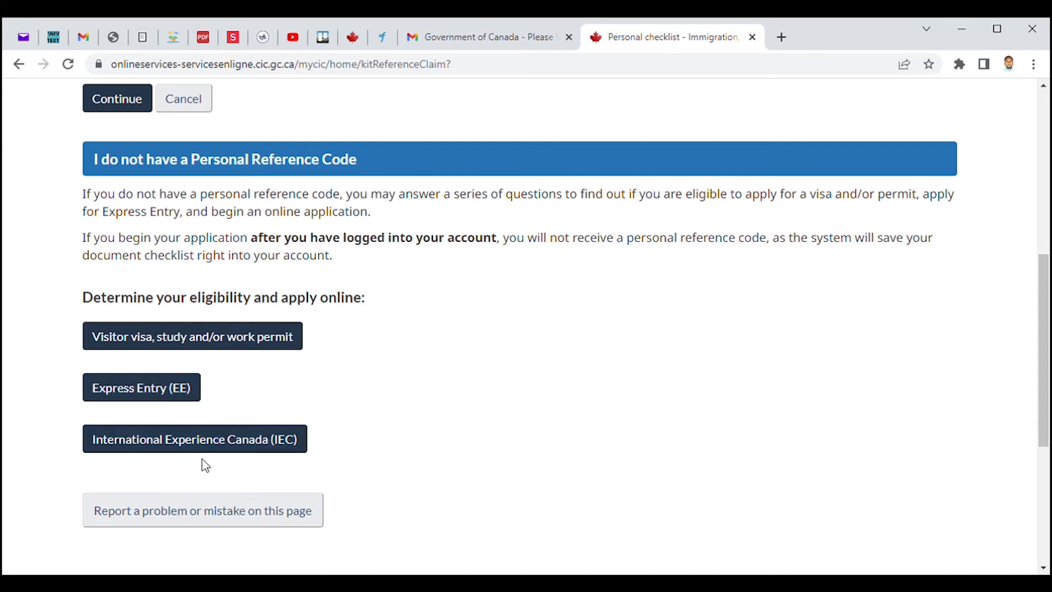
{"action": "left_click", "coordinate": [181, 345]}
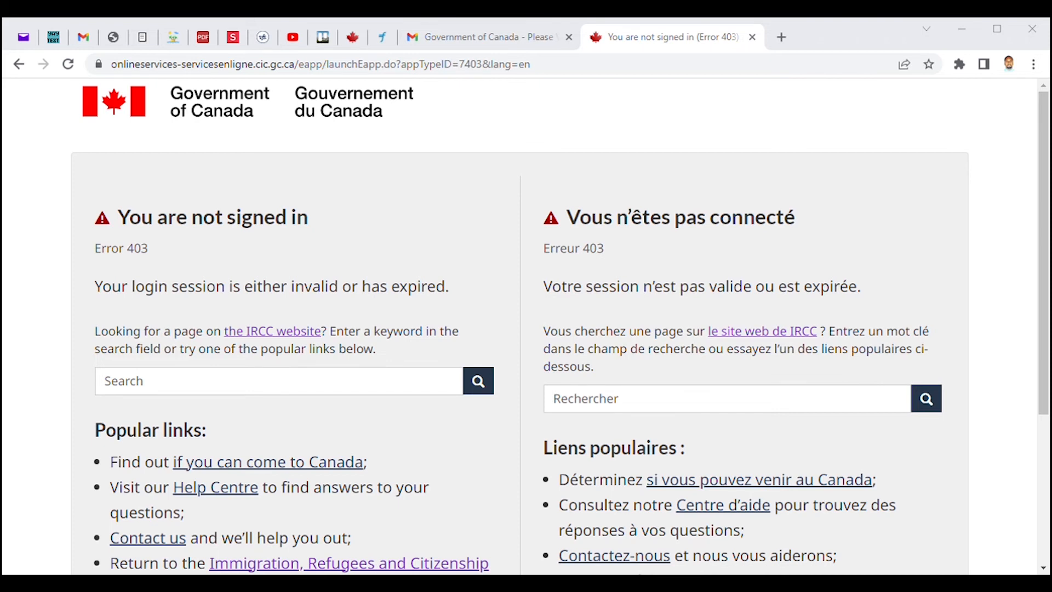
Close the duplicate error tab and reload the Error 403 page with F5.
{"action": "left_click", "coordinate": [679, 40]}
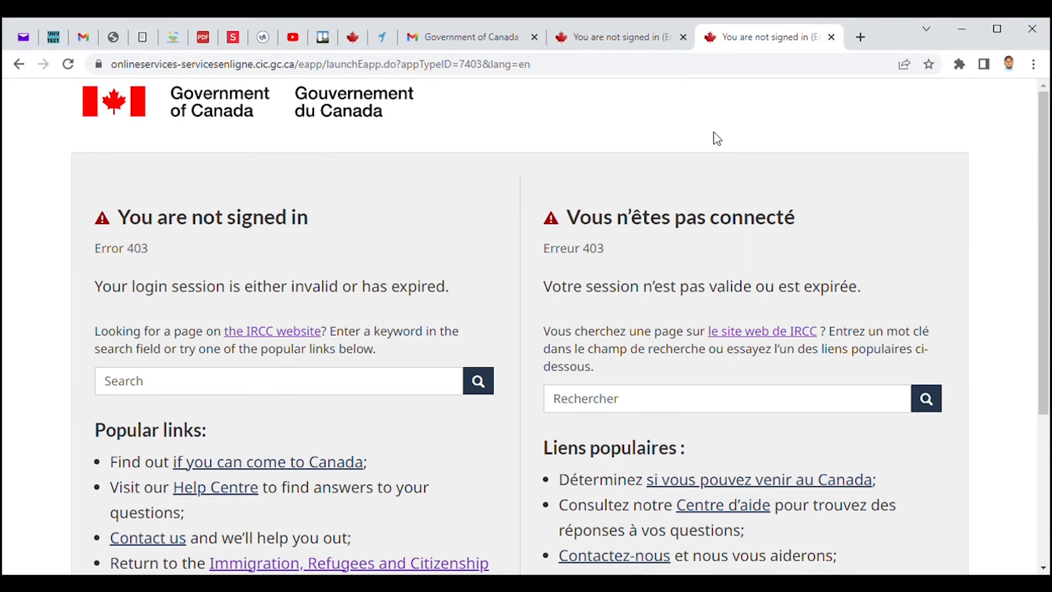
{"action": "left_click", "coordinate": [651, 44]}
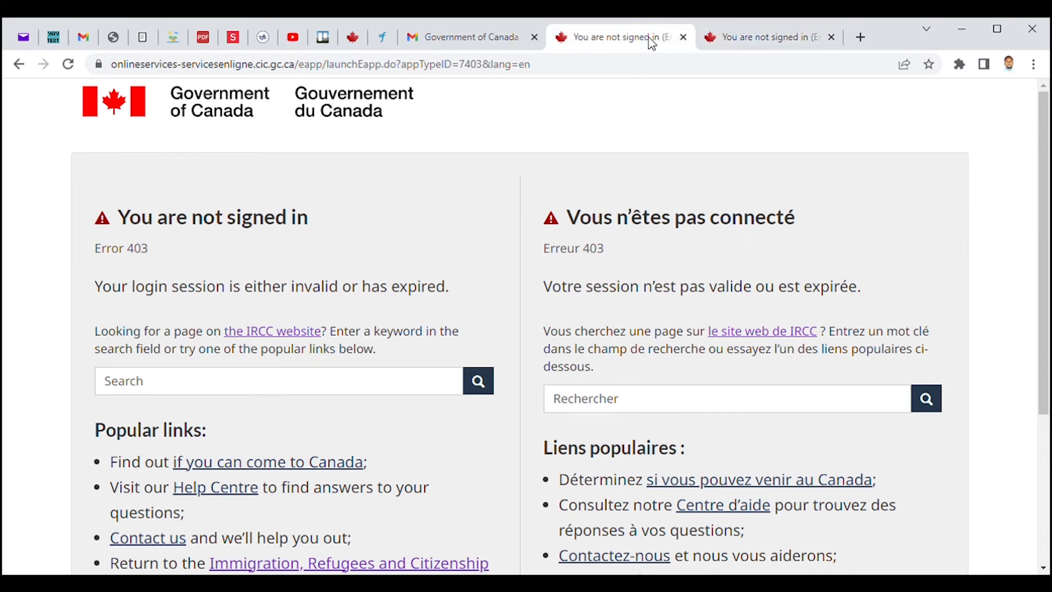
{"action": "left_click", "coordinate": [831, 37]}
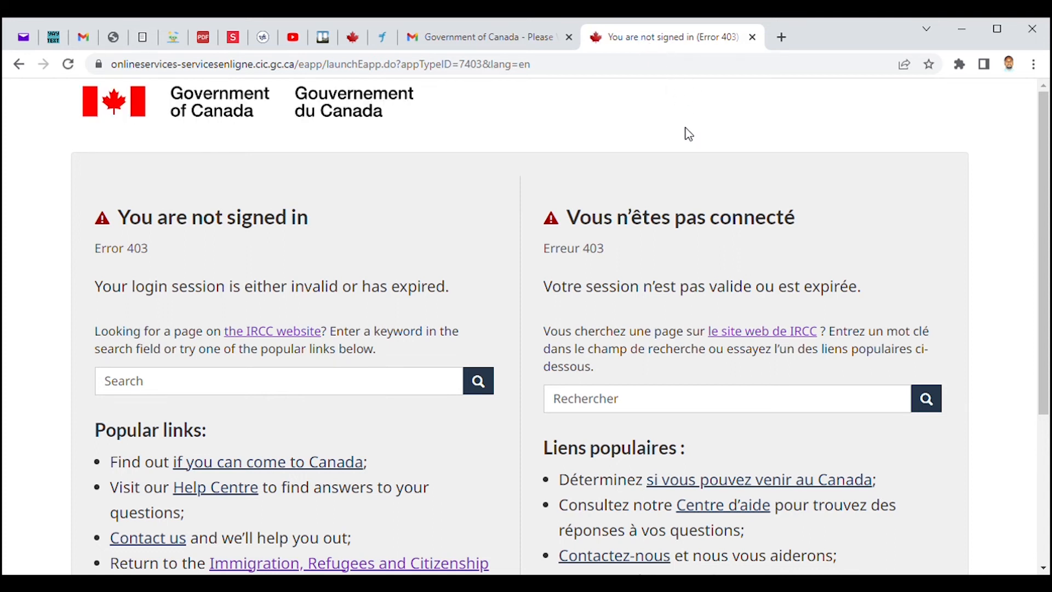
{"action": "key", "text": "F5"}
{"action": "key", "text": "F5"}
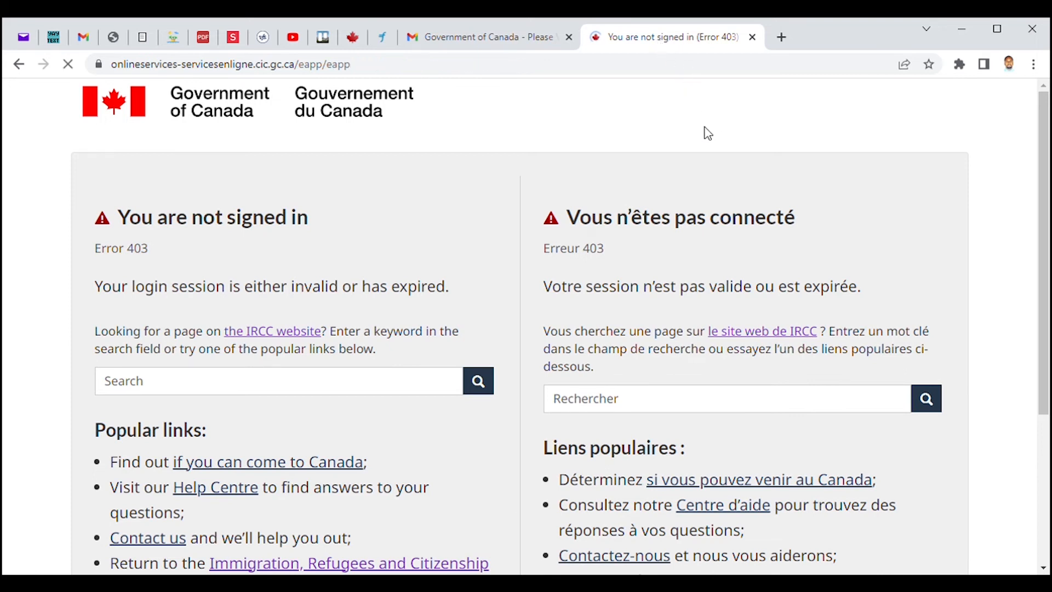
{"action": "scroll", "coordinate": [1041, 236], "scroll_direction": "down", "scroll_amount": 2}
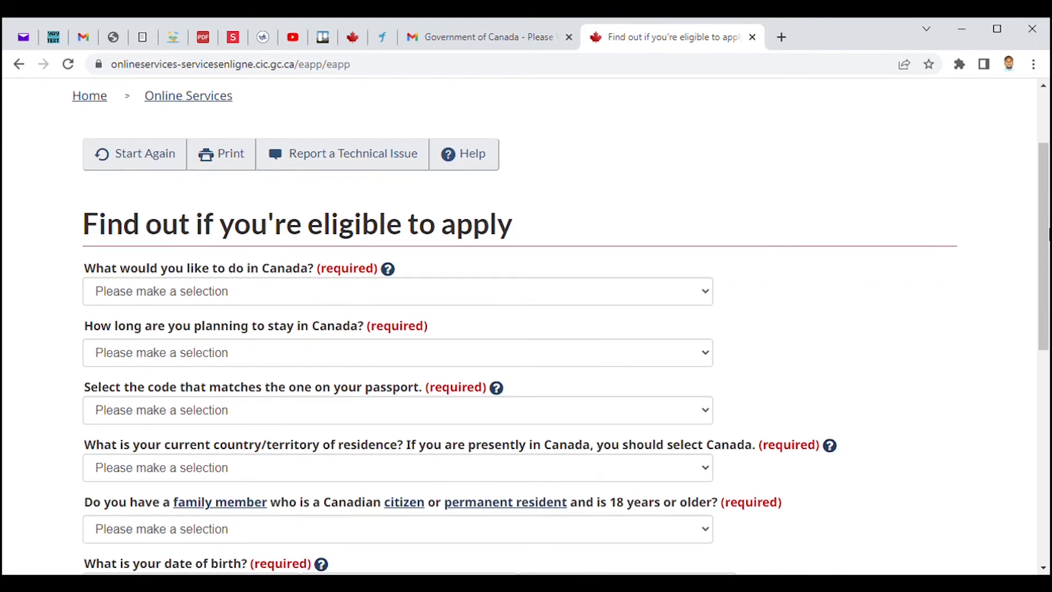
Scroll through the eligibility questionnaire from the first question down to date of birth.
{"action": "mouse_move", "coordinate": [1048, 227]}
{"action": "left_mouse_down"}
{"action": "mouse_move", "coordinate": [1045, 235]}
{"action": "mouse_move", "coordinate": [1047, 223]}
{"action": "left_mouse_up"}
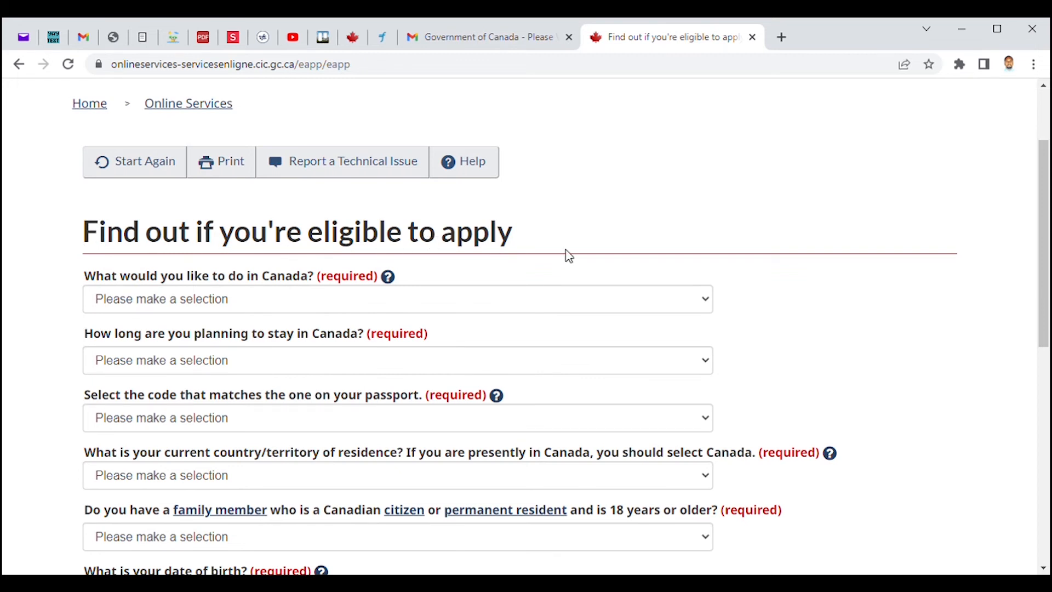
{"action": "left_click_drag", "start_coordinate": [1048, 198], "coordinate": [1046, 235]}
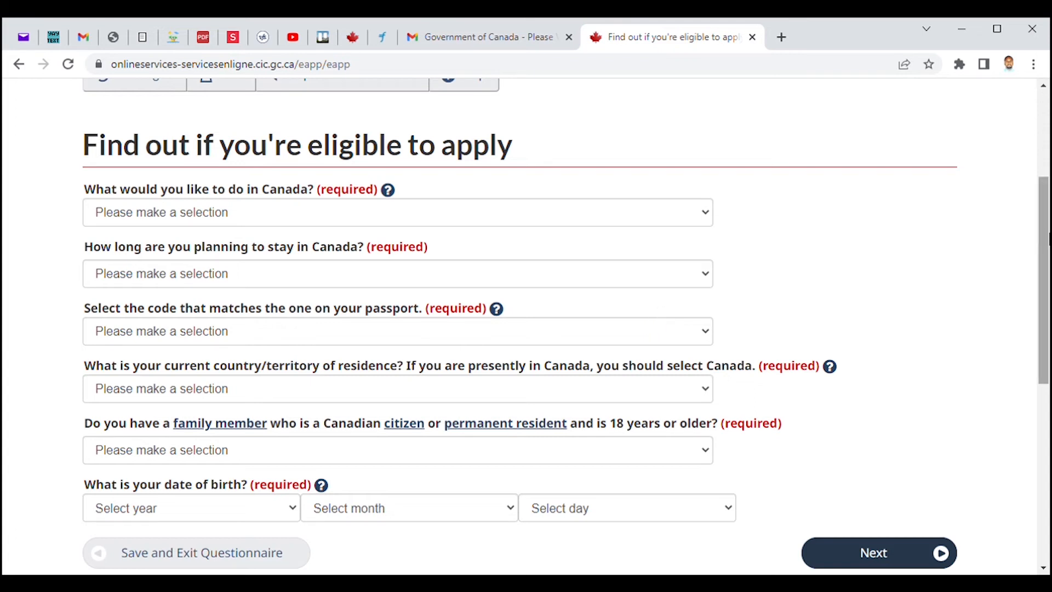
{"action": "left_click_drag", "start_coordinate": [1049, 211], "coordinate": [1049, 229]}
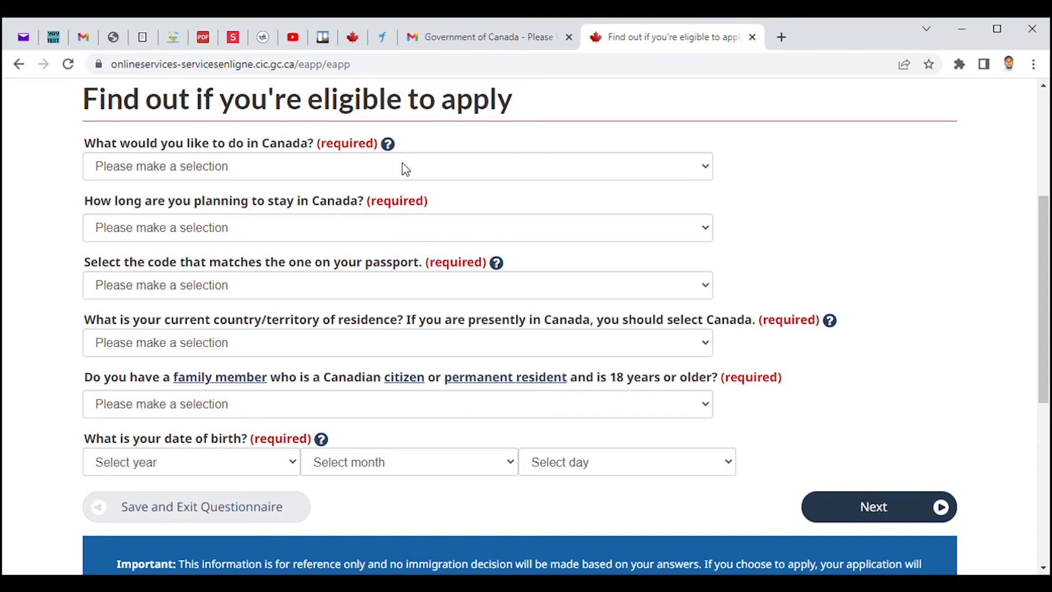
Answer Visit, a stay of less than 6 months, and passport code CMR (Cameroon).
{"action": "left_click", "coordinate": [666, 175]}
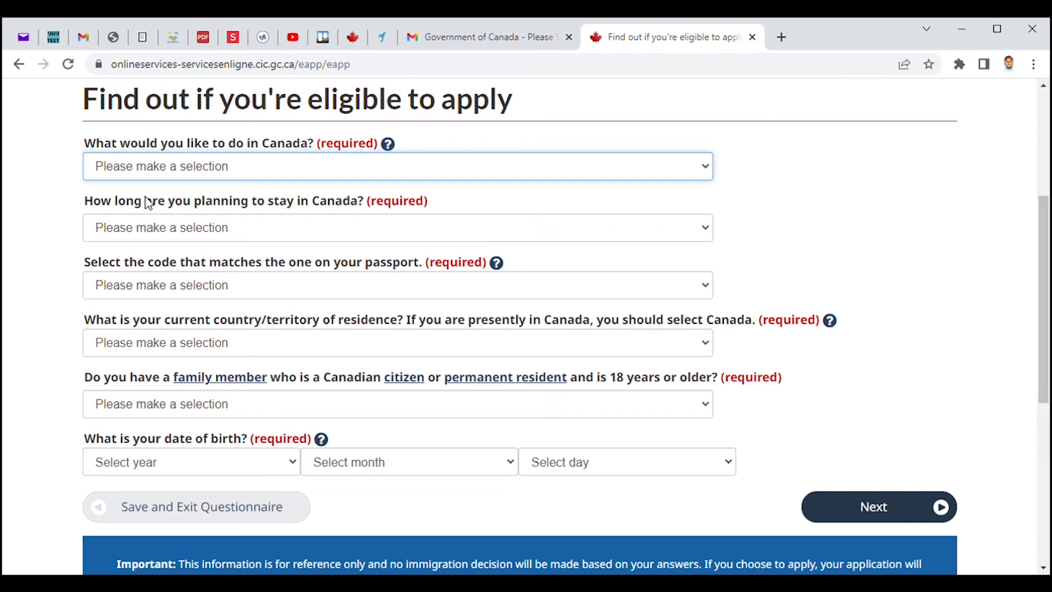
{"action": "left_click", "coordinate": [125, 218]}
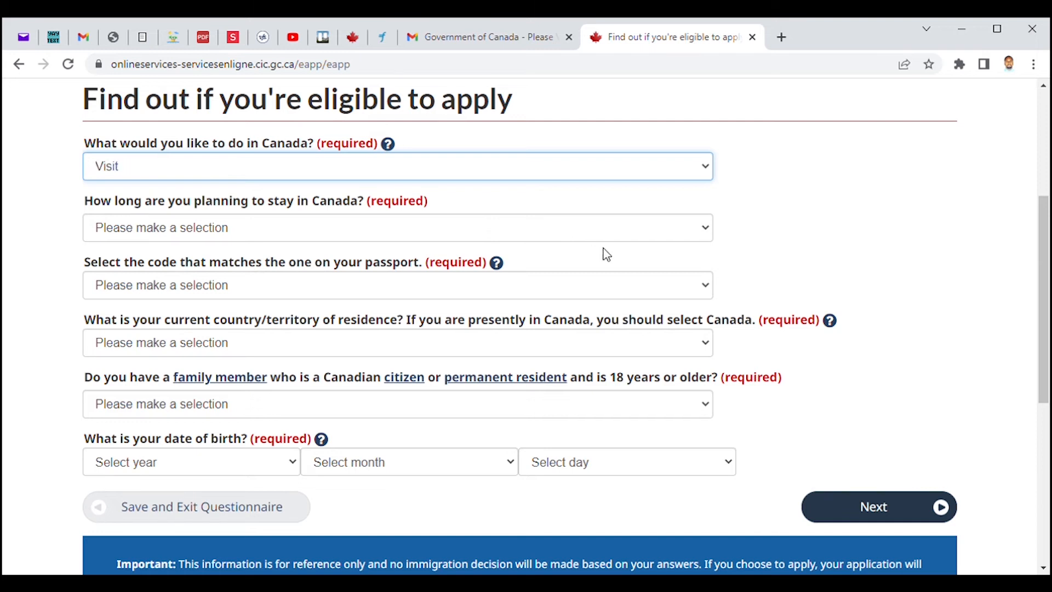
{"action": "key", "text": "Tab"}
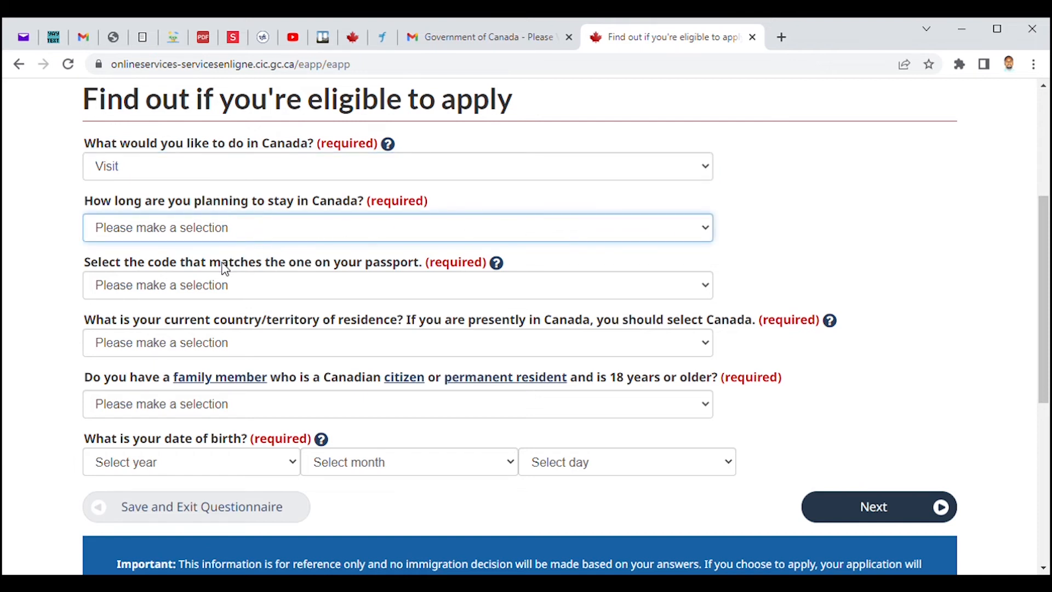
{"action": "key", "text": "Down"}
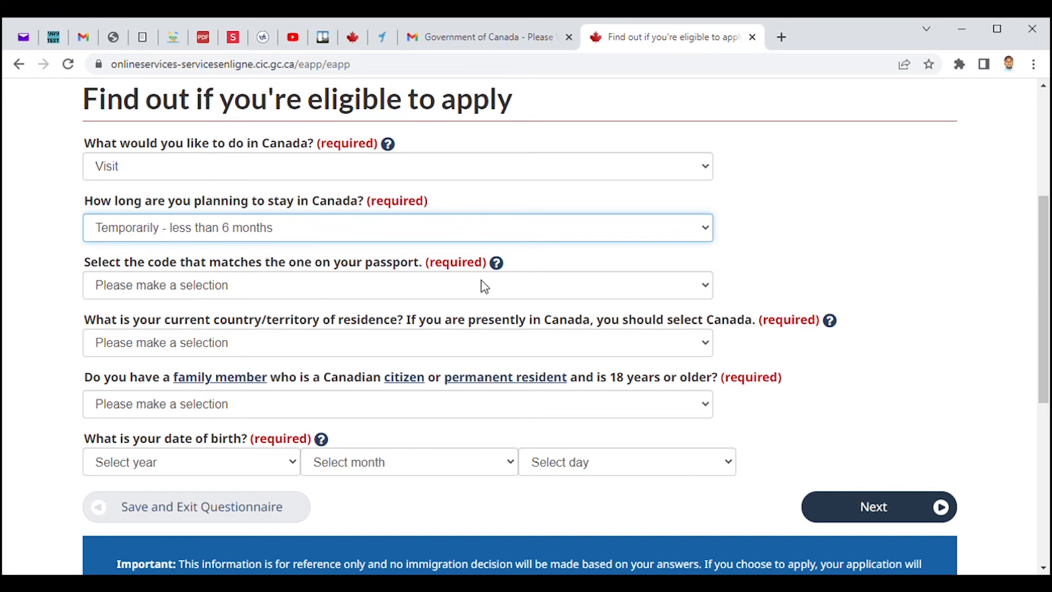
{"action": "key", "text": "Tab"}
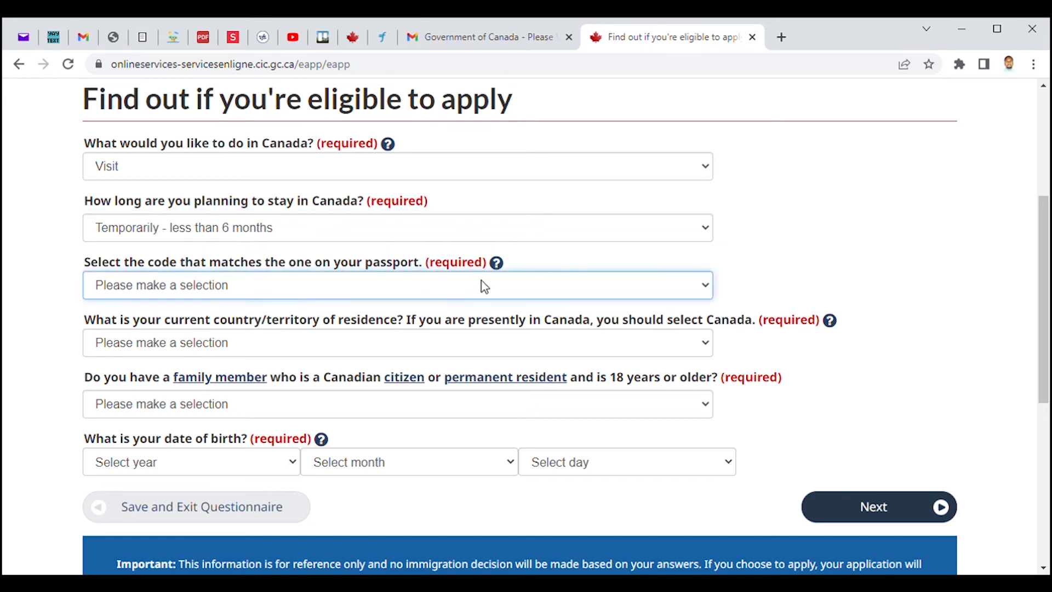
{"action": "key", "text": "c"}
{"action": "key", "text": "Down"}
{"action": "key", "text": "Down"}
{"action": "key", "text": "Down"}
{"action": "key", "text": "Down"}
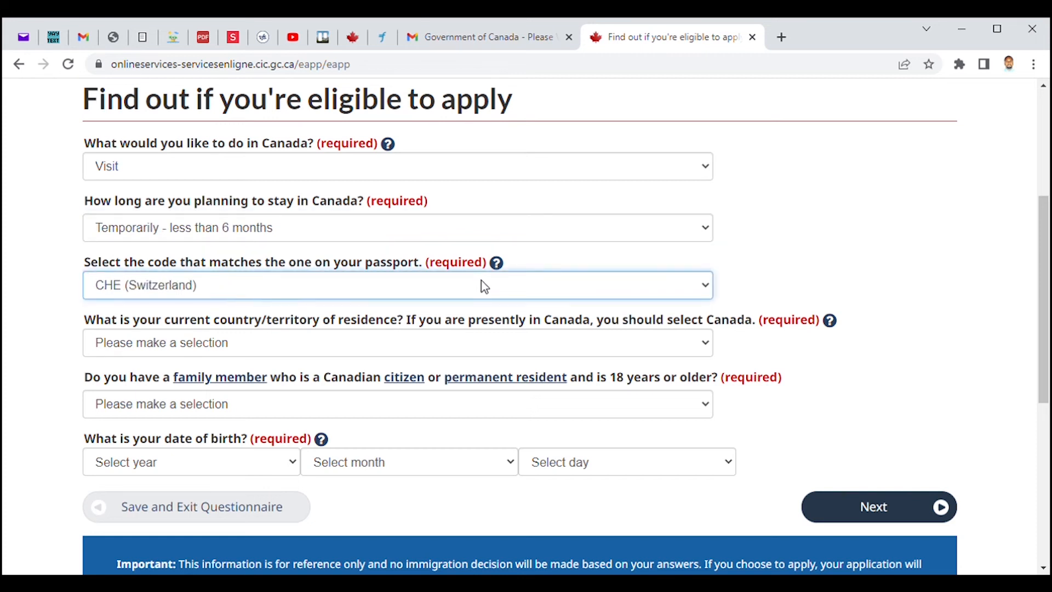
{"action": "key", "text": "Down"}
{"action": "key", "text": "Down"}
{"action": "key", "text": "Down"}
{"action": "key", "text": "Down"}
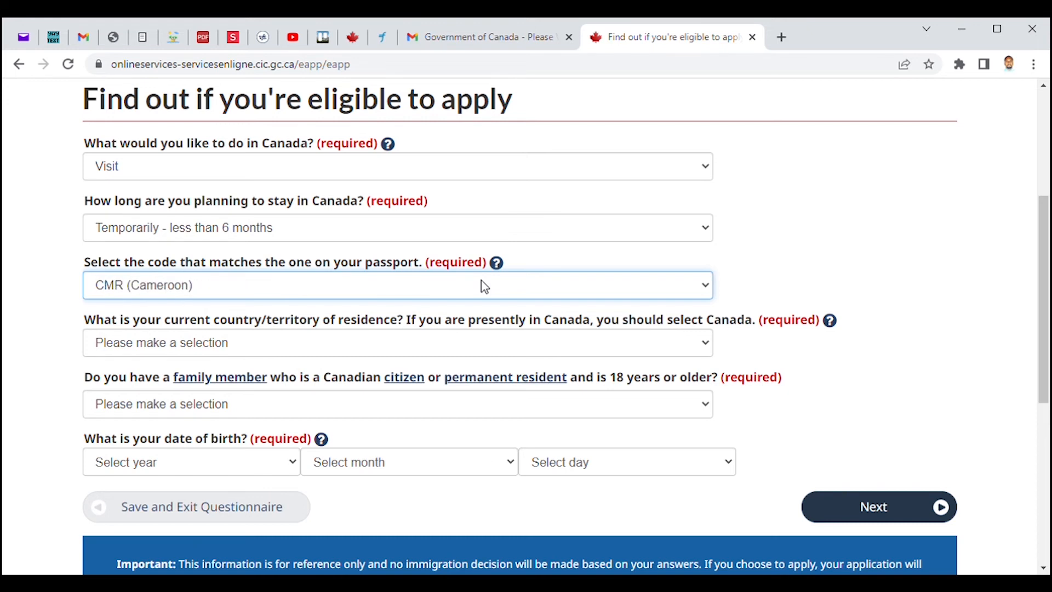
Set the country of residence to Cameroon and answer No to having a Canadian family member.
{"action": "key", "text": "Tab"}
{"action": "key", "text": "c"}
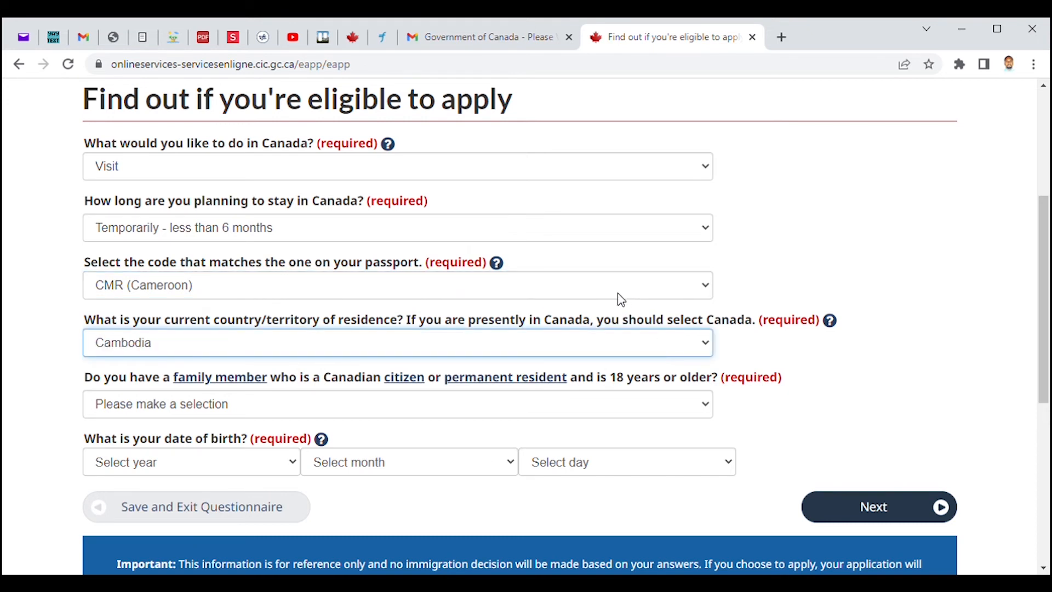
{"action": "key", "text": "Down"}
{"action": "left_click", "coordinate": [643, 410]}
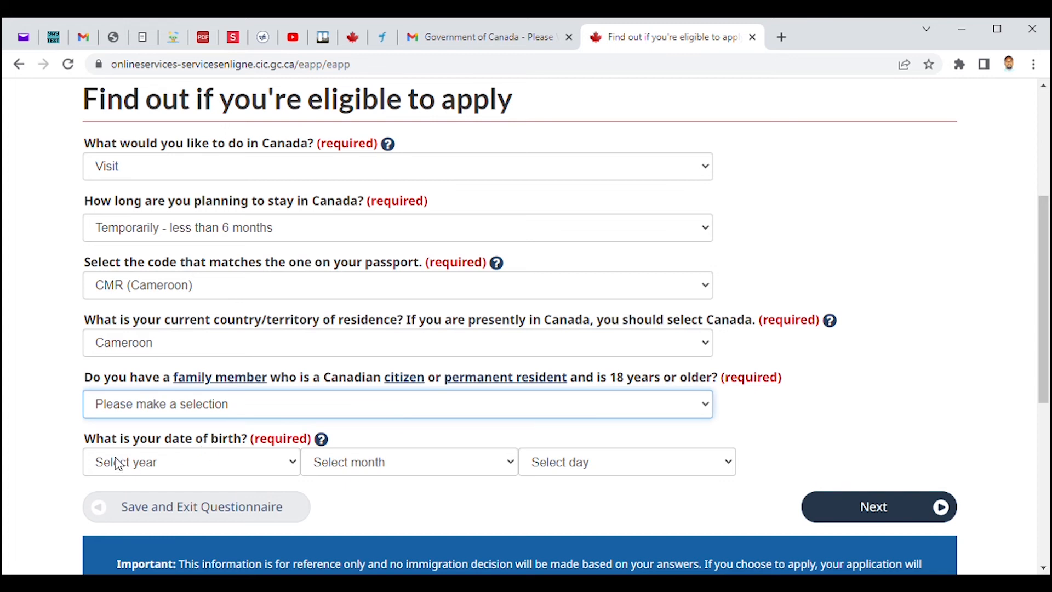
{"action": "key", "text": "n"}
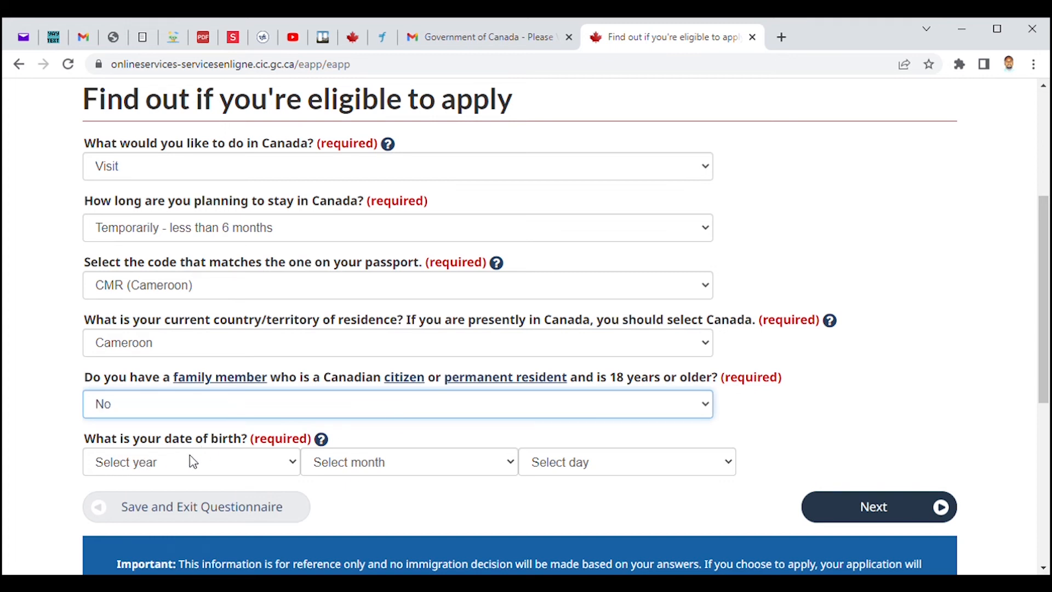
{"action": "scroll", "coordinate": [1044, 345], "scroll_direction": "down", "scroll_amount": 3}
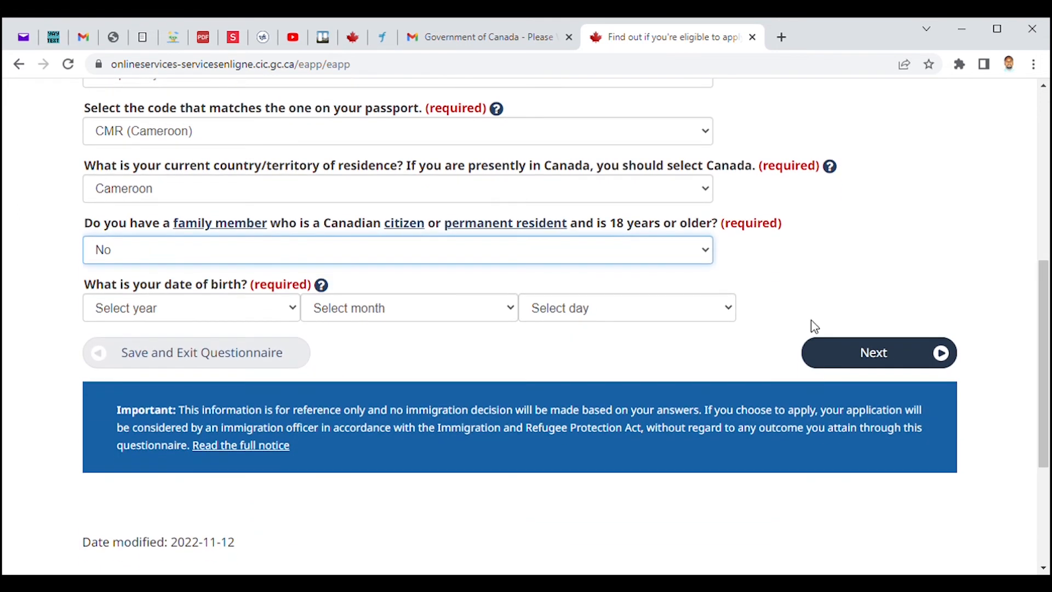
{"action": "key", "text": "Tab"}
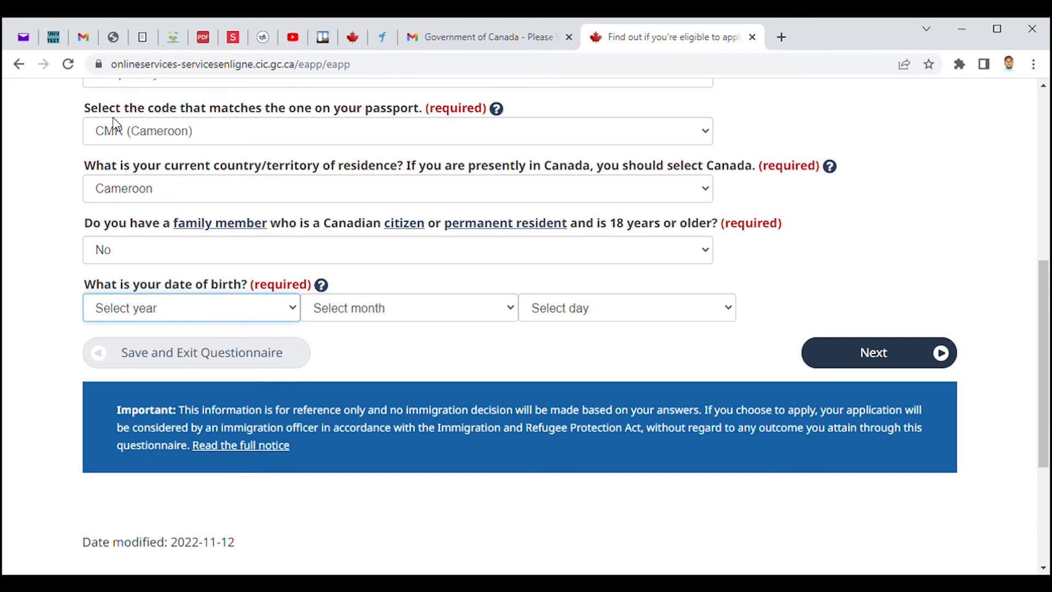
{"action": "type", "text": "1988"}
{"action": "key", "text": "Tab"}
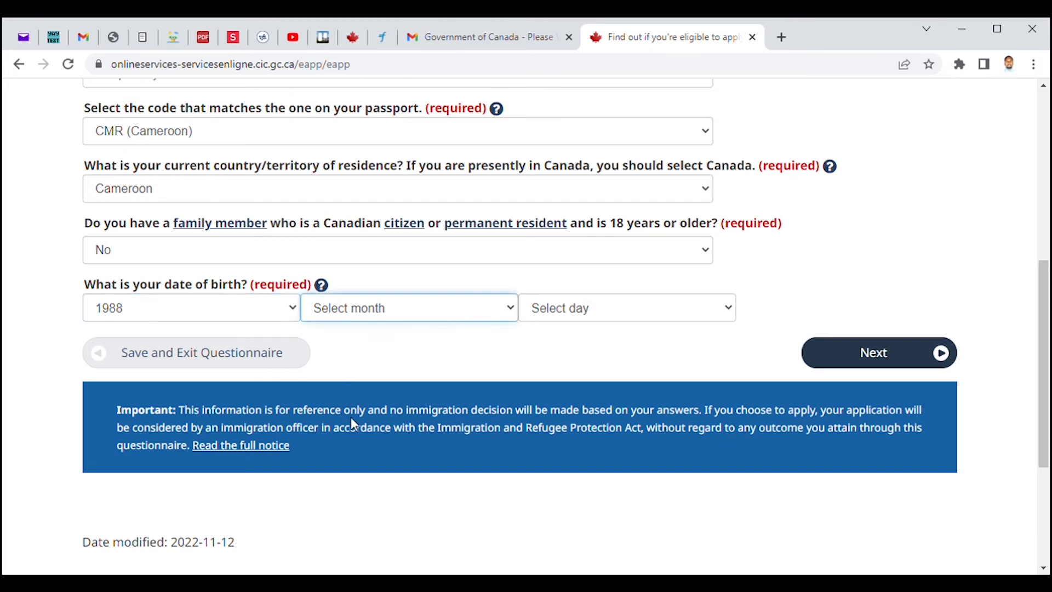
{"action": "type", "text": "May"}
{"action": "key", "text": "Tab"}
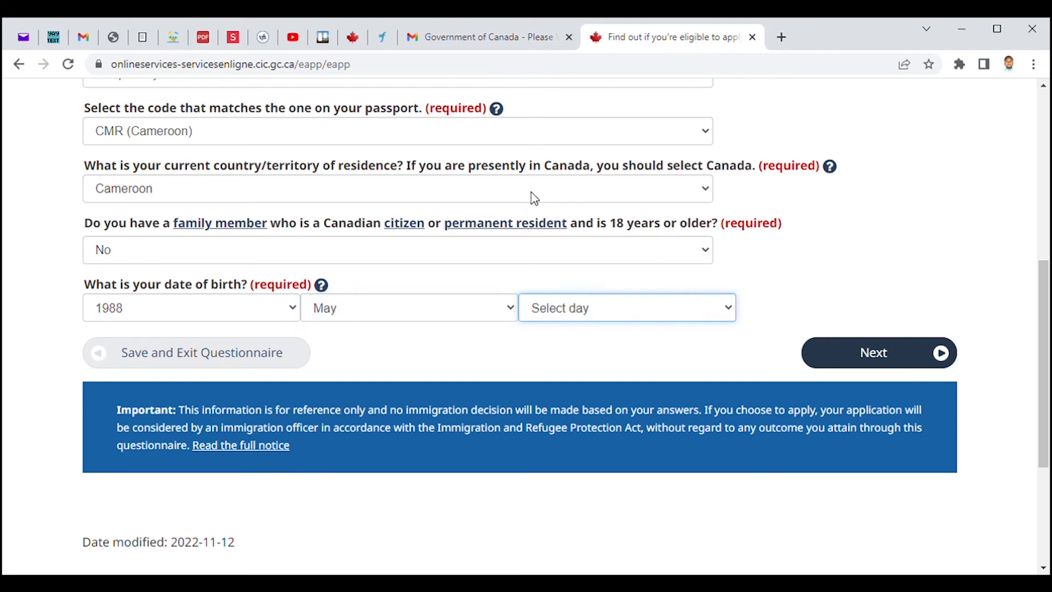
{"action": "type", "text": "15"}
{"action": "left_click", "coordinate": [881, 357]}
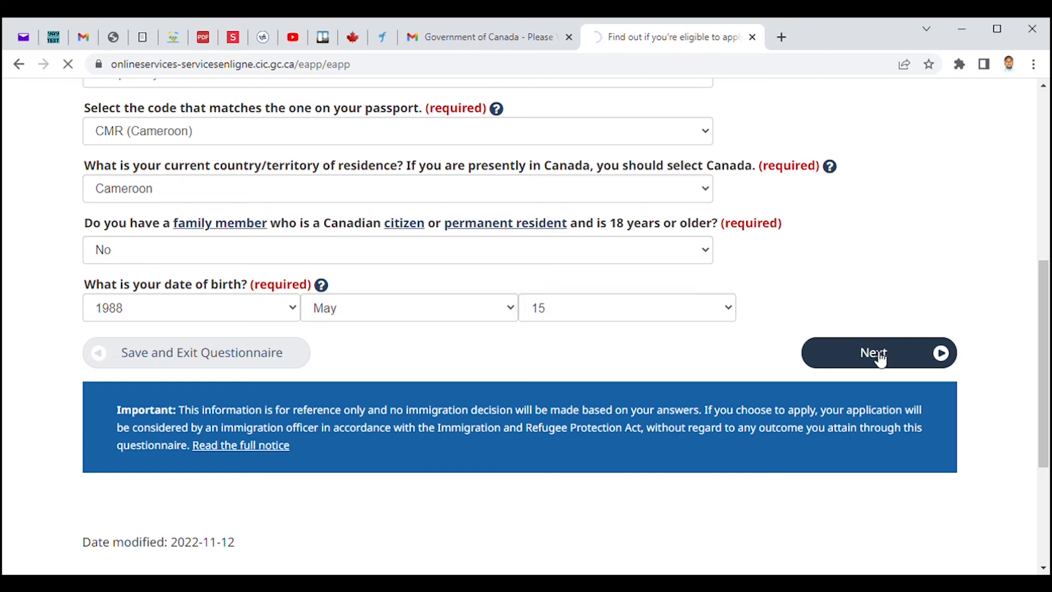
Answer No to having lived in Canada as a permanent resident and submit.
{"action": "left_click_drag", "start_coordinate": [1047, 241], "coordinate": [1035, 293]}
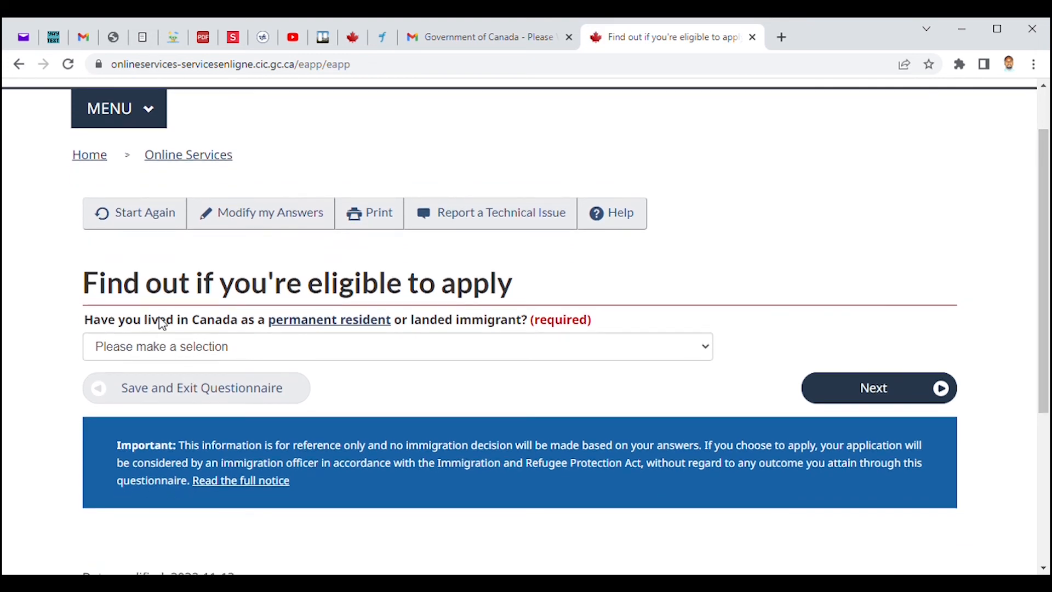
{"action": "left_click", "coordinate": [702, 353]}
{"action": "left_click", "coordinate": [328, 415]}
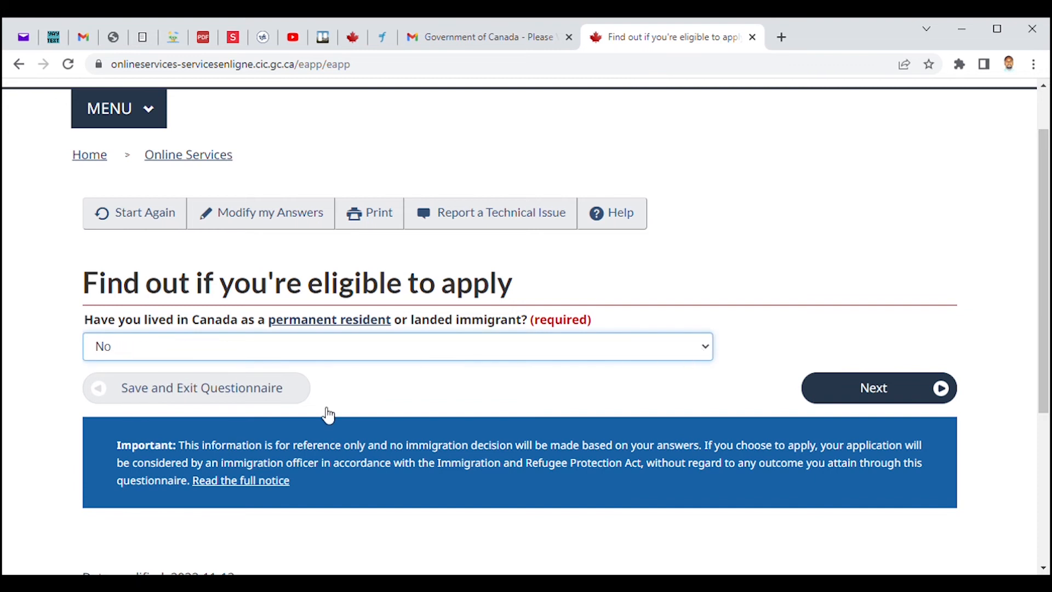
{"action": "left_click", "coordinate": [870, 390]}
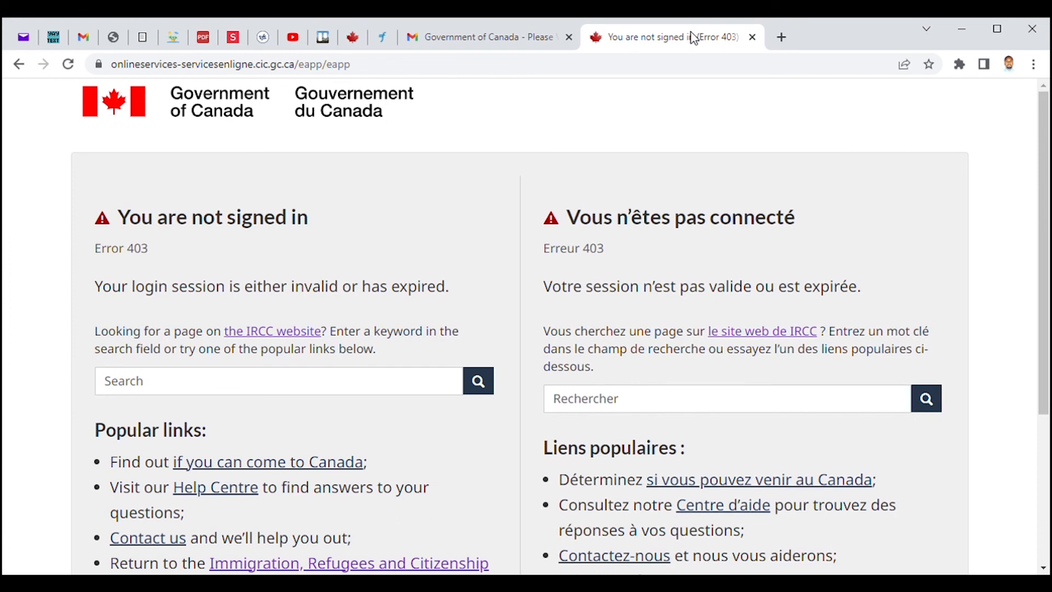
Reload and resubmit the form, then answer No to US permanent residence and continue.
{"action": "key", "text": "F5"}
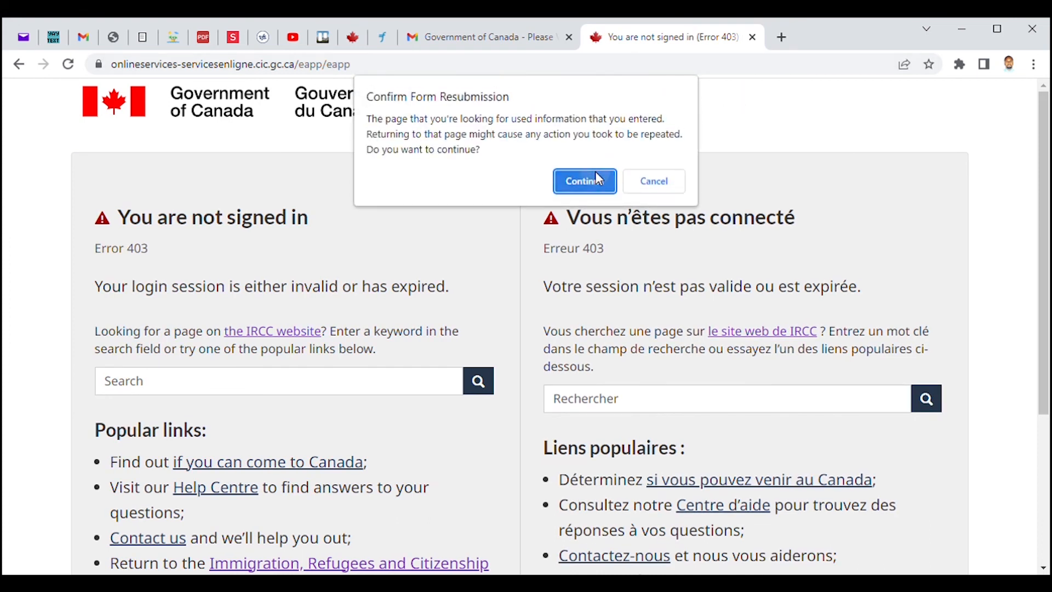
{"action": "left_click", "coordinate": [598, 179]}
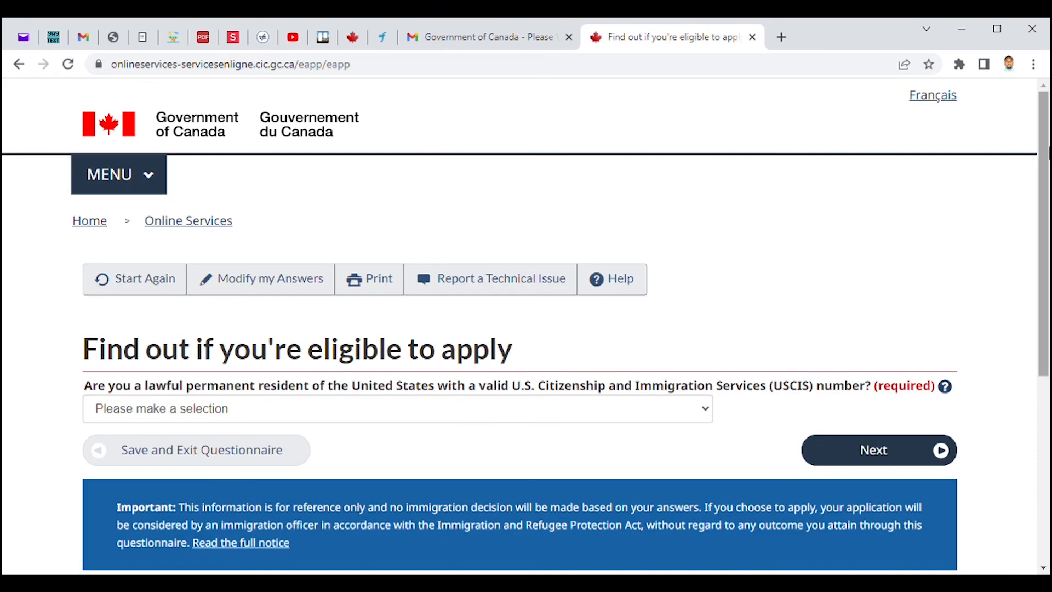
{"action": "left_click_drag", "start_coordinate": [1049, 152], "coordinate": [1049, 229]}
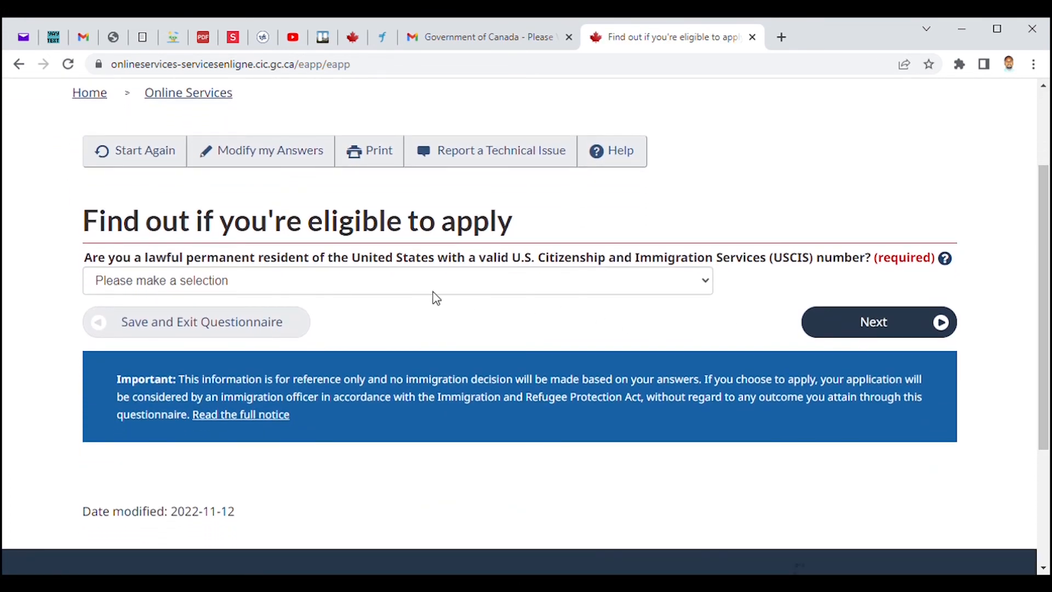
{"action": "left_click", "coordinate": [627, 283]}
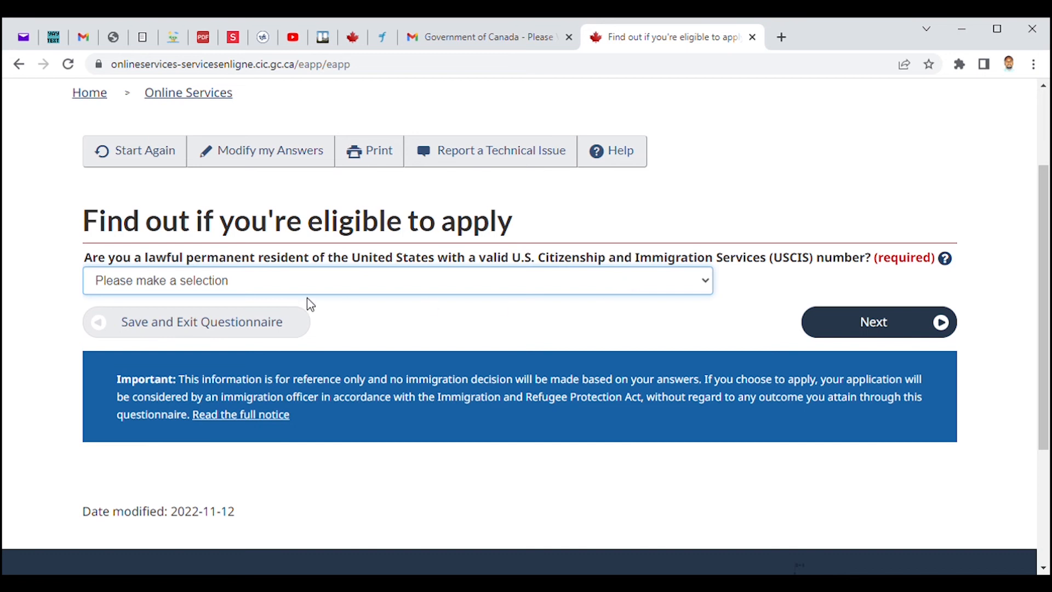
{"action": "key", "text": "n"}
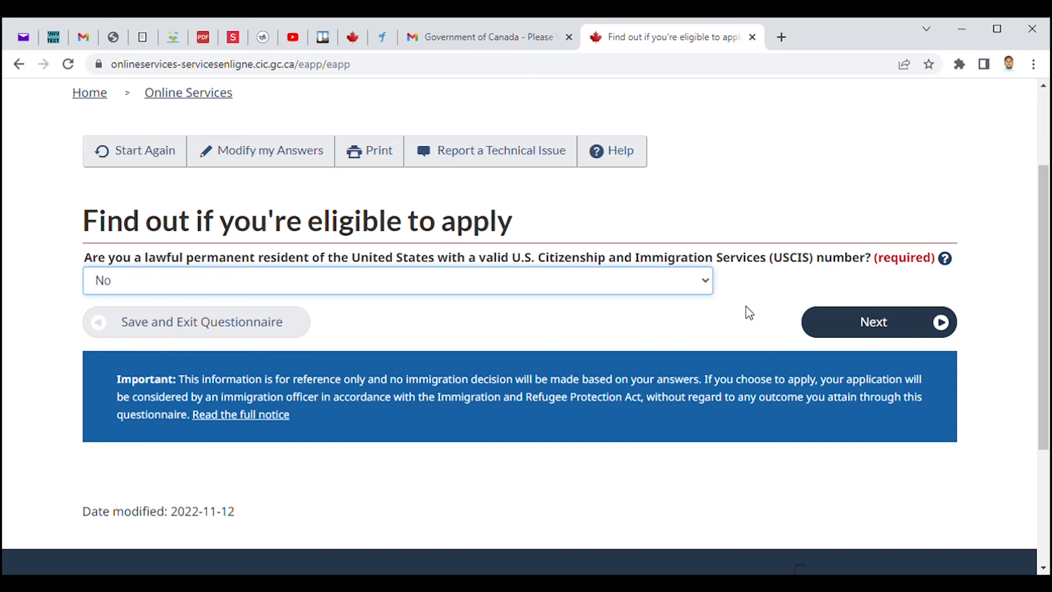
{"action": "left_click", "coordinate": [897, 330]}
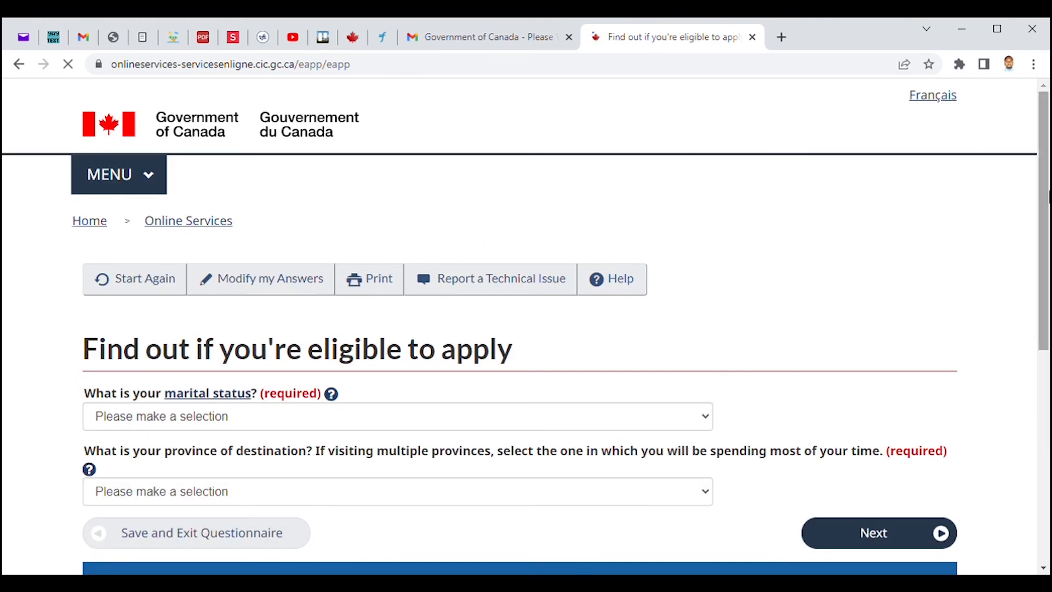
Choose Married as the marital status.
{"action": "scroll", "coordinate": [1047, 271], "scroll_direction": "down", "scroll_amount": 3}
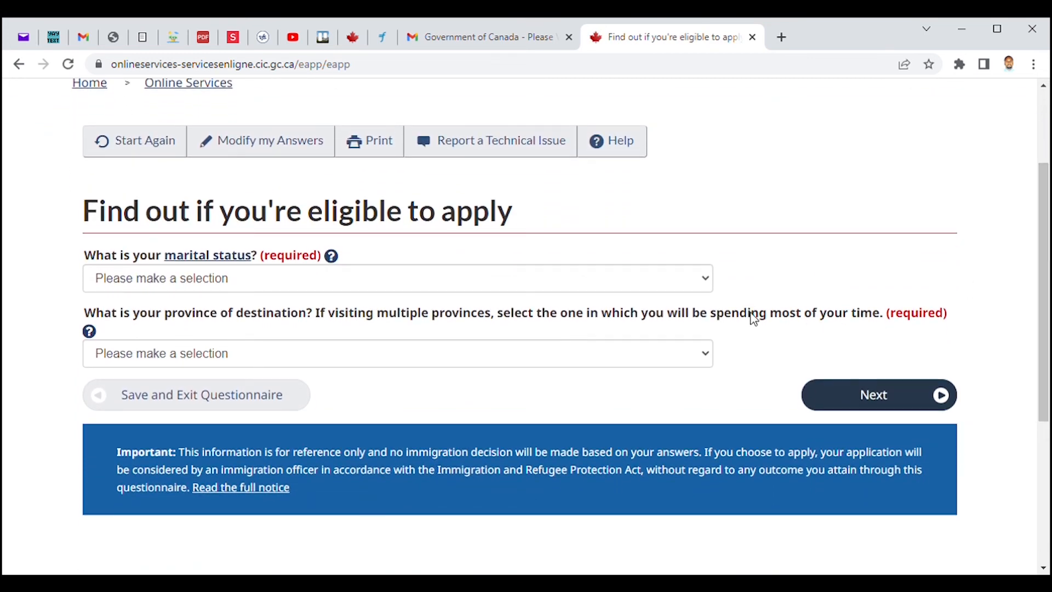
{"action": "left_click", "coordinate": [679, 277]}
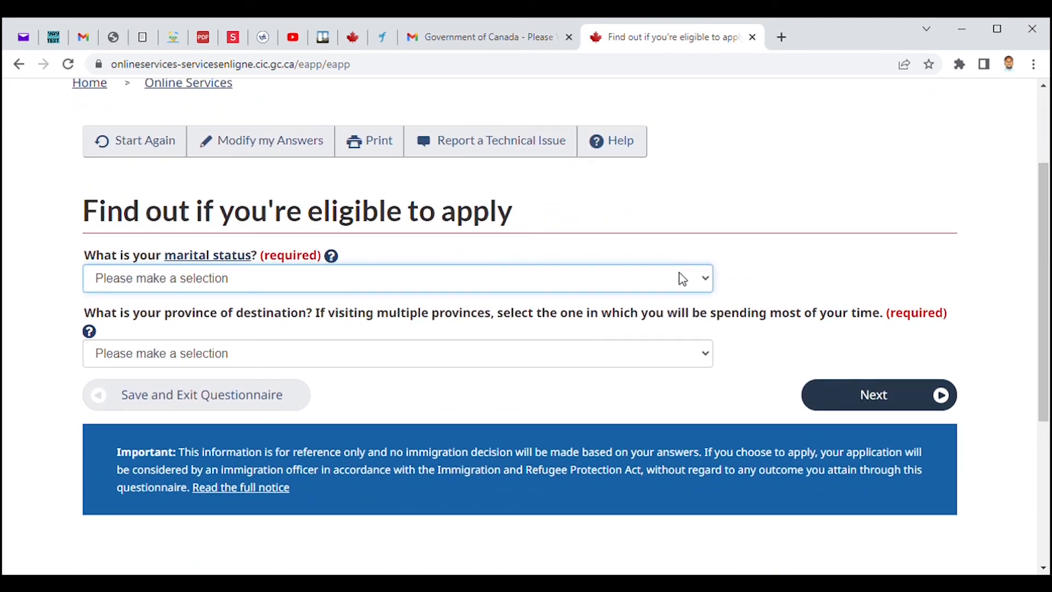
{"action": "left_click", "coordinate": [104, 315]}
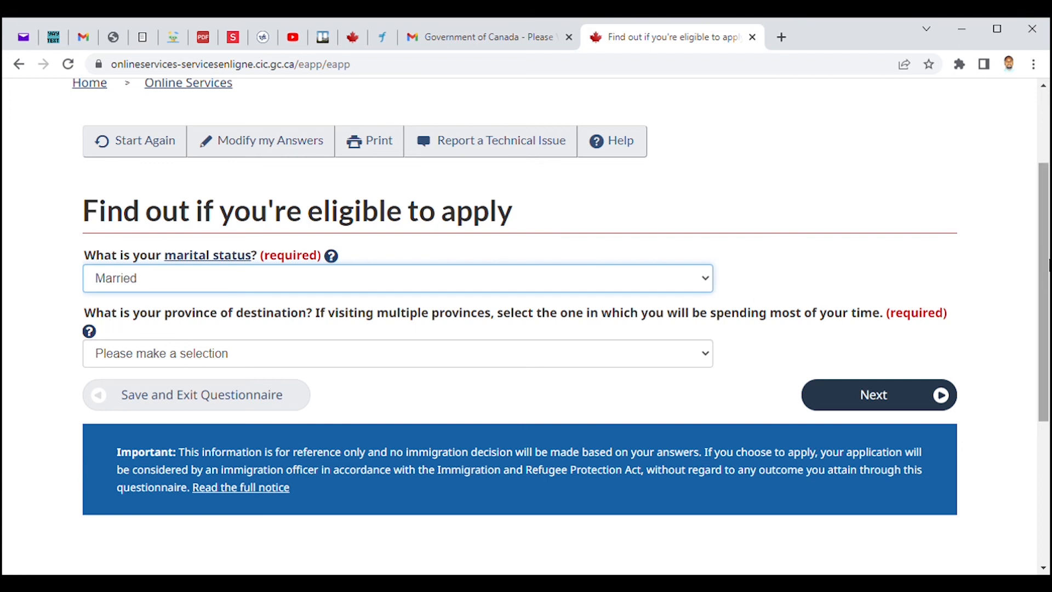
Pick New Brunswick as the destination province and submit to view the visitor visa eligibility results.
{"action": "scroll", "coordinate": [1021, 306], "scroll_direction": "down", "scroll_amount": 2}
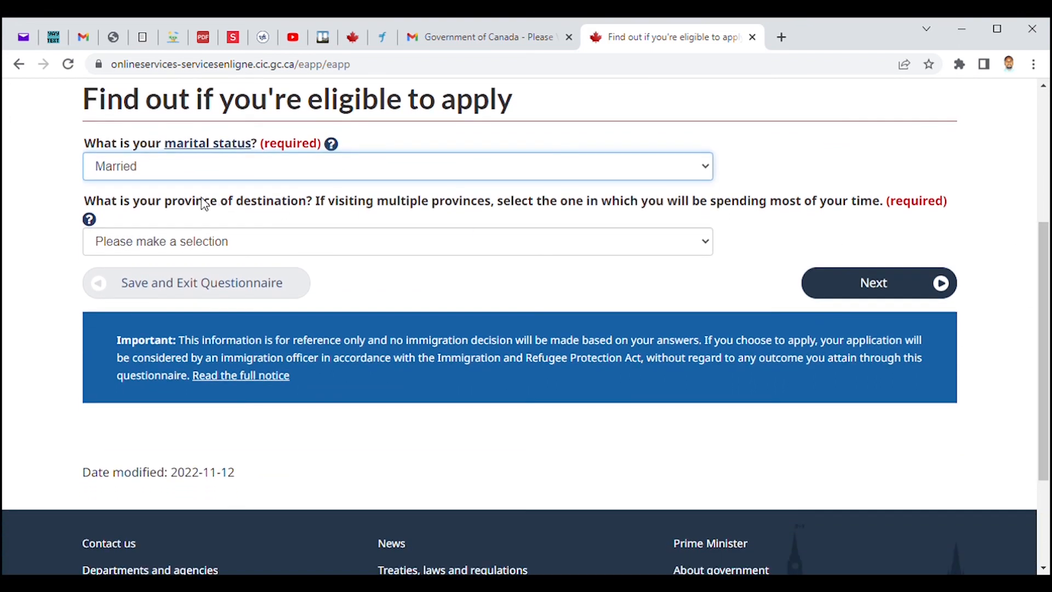
{"action": "left_click", "coordinate": [338, 246]}
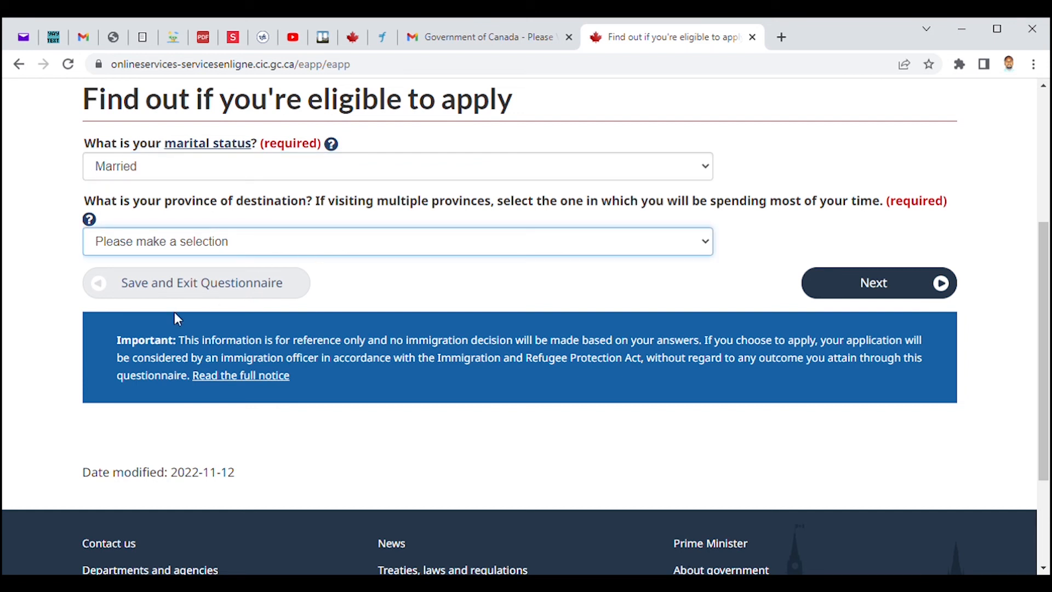
{"action": "key", "text": "n"}
{"action": "left_click", "coordinate": [874, 290]}
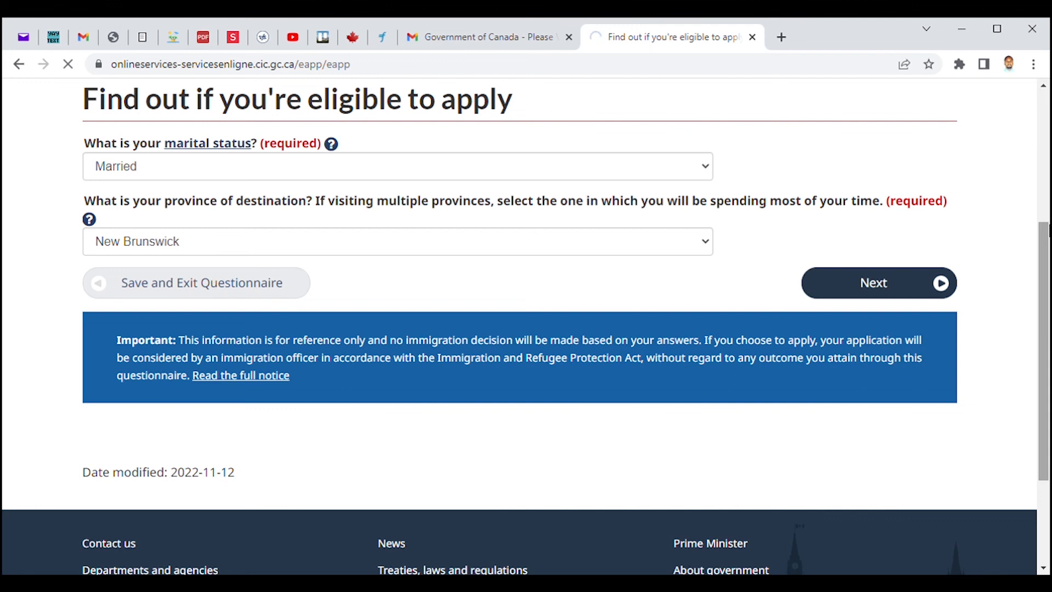
{"action": "scroll", "coordinate": [1048, 220], "scroll_direction": "down", "scroll_amount": 1}
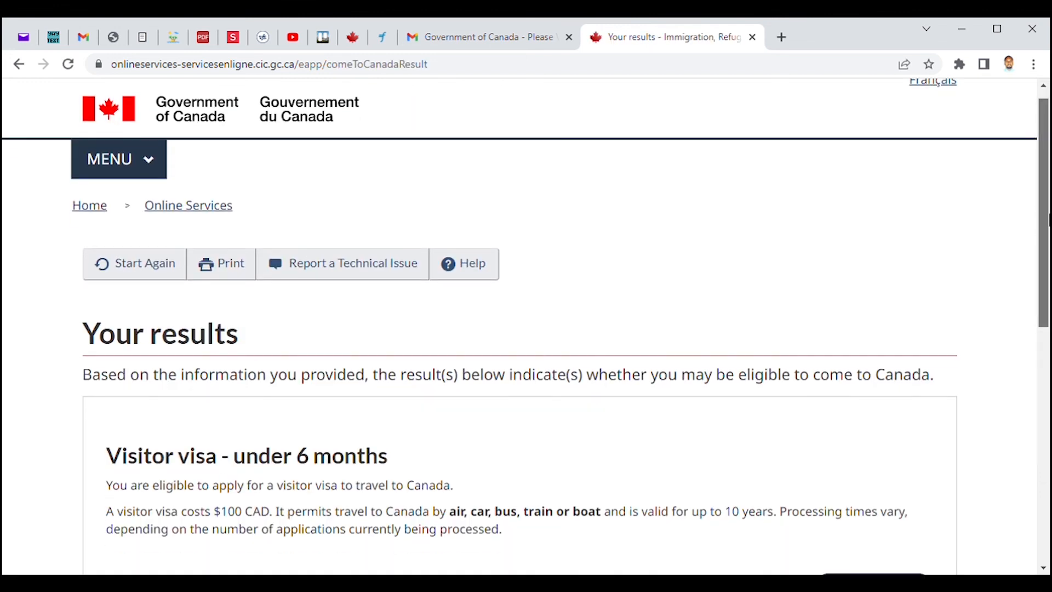
{"action": "scroll", "coordinate": [1048, 219], "scroll_direction": "down", "scroll_amount": 2}
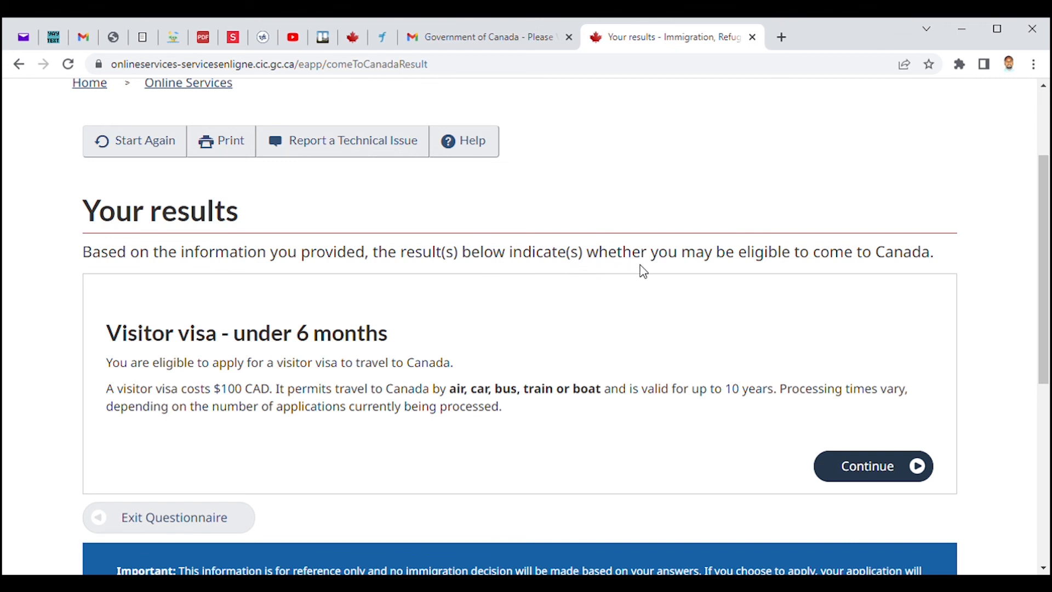
{"action": "left_click_drag", "start_coordinate": [1044, 221], "coordinate": [1044, 285]}
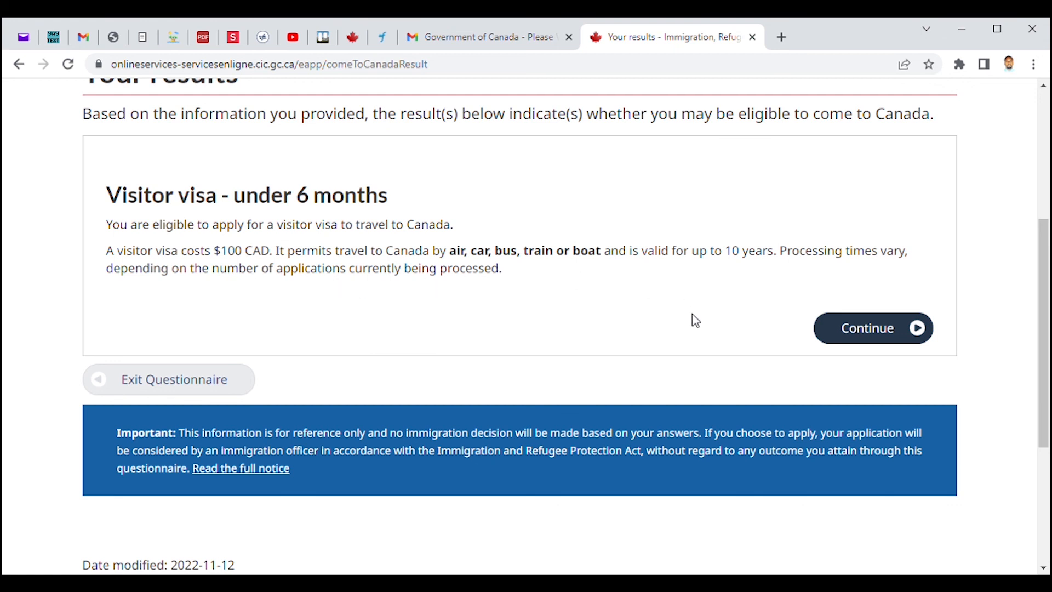
{"action": "left_click_drag", "start_coordinate": [1048, 288], "coordinate": [1048, 266]}
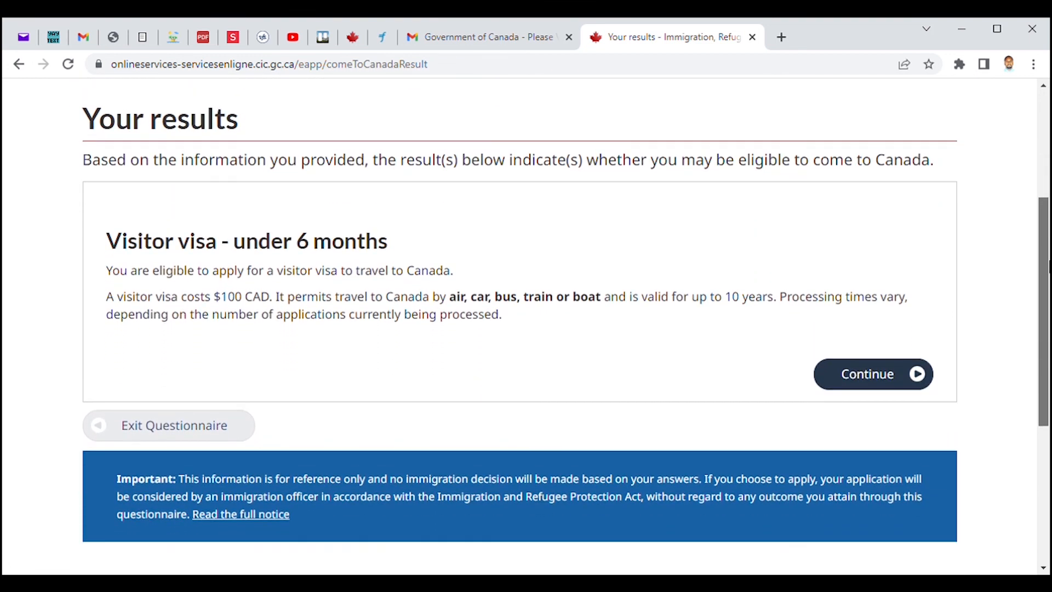